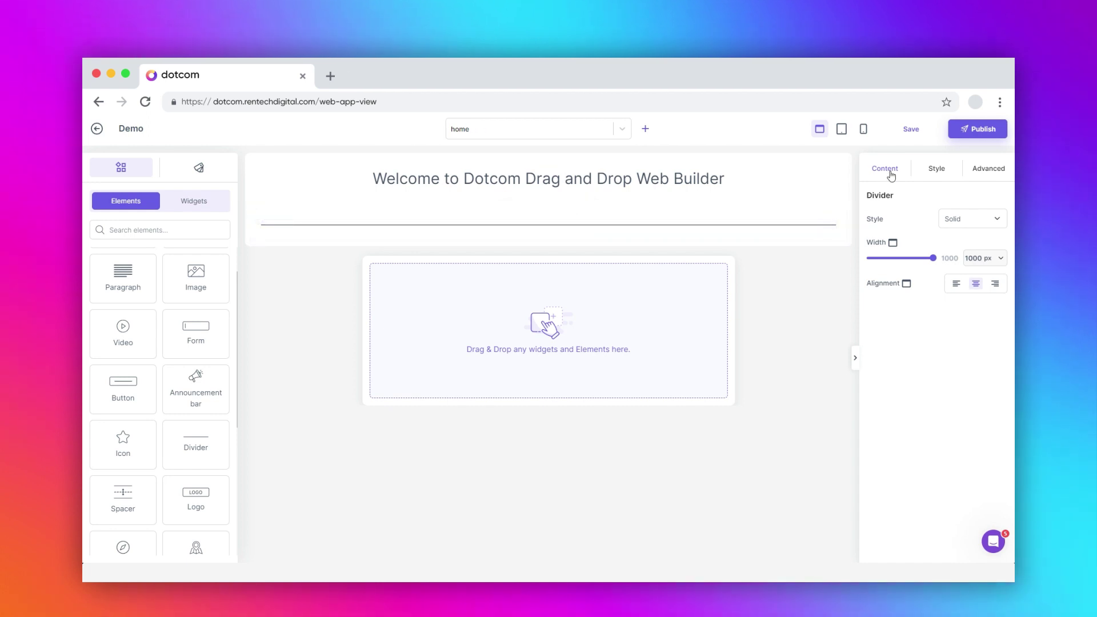
{"action": "left_click", "coordinate": [940, 170]}
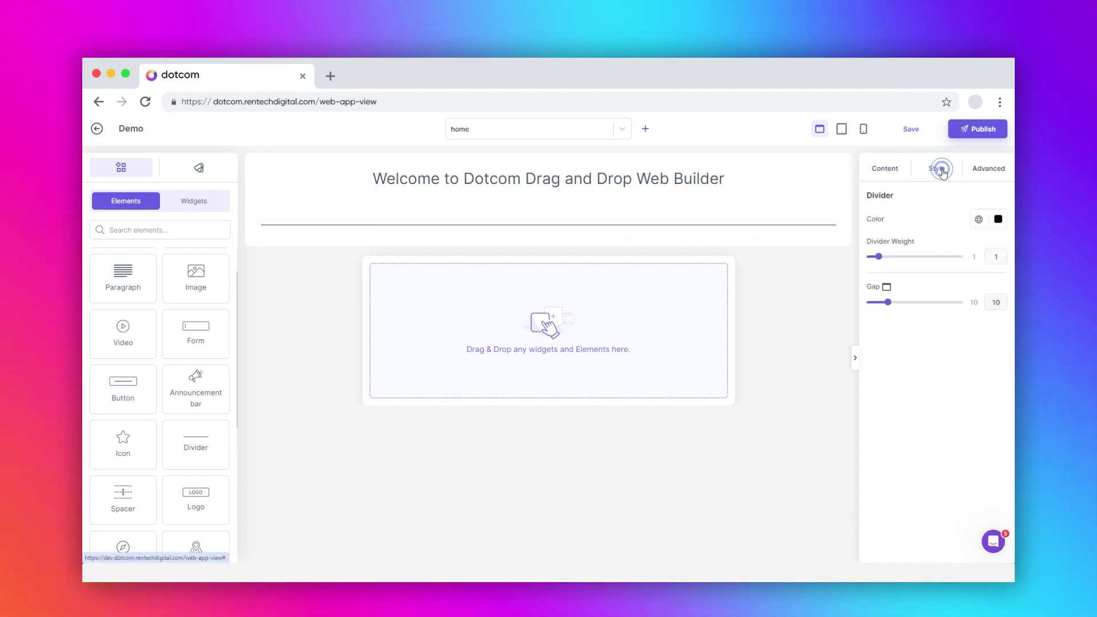
{"action": "left_click", "coordinate": [988, 170]}
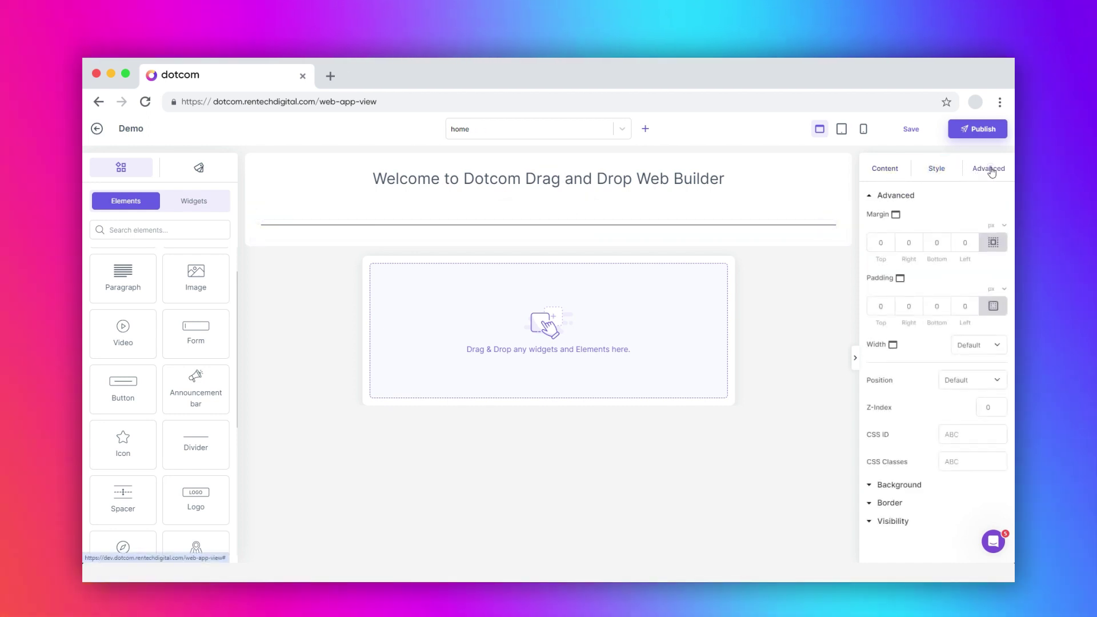
{"action": "left_click", "coordinate": [889, 169]}
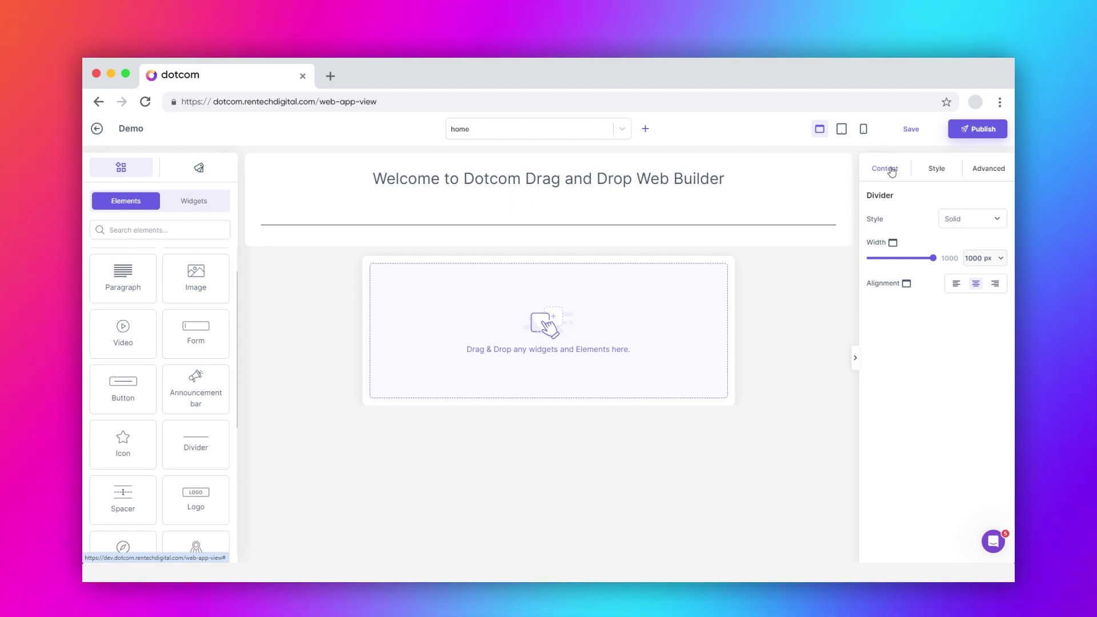
Set the divider's line style to Dashed after trying Dotted, and reduce its width to 897 px.
{"action": "left_click", "coordinate": [961, 222]}
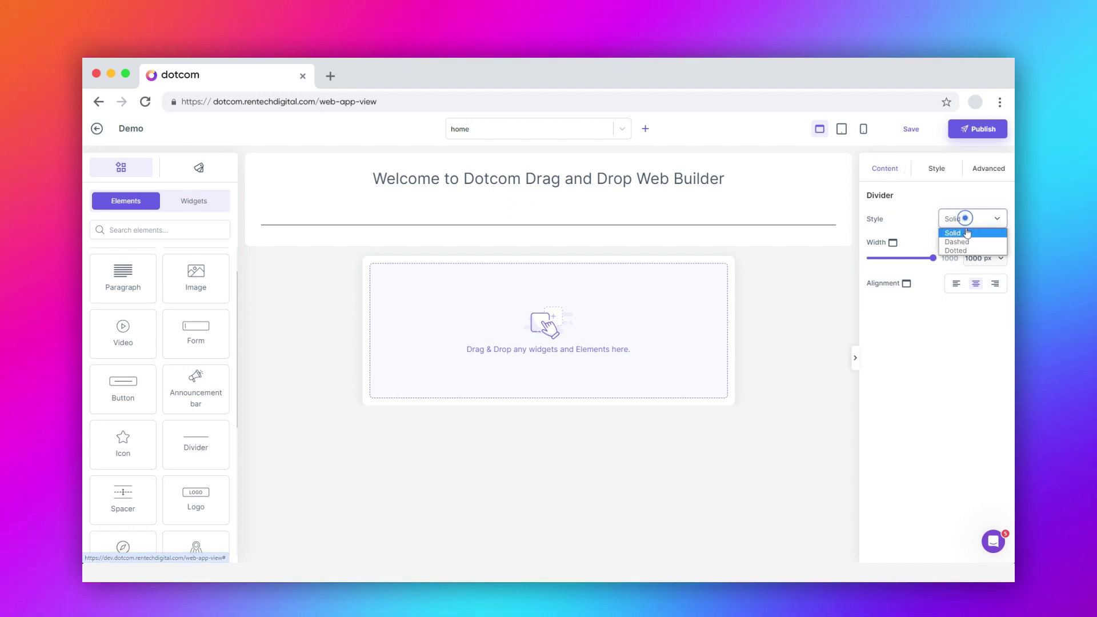
{"action": "left_click", "coordinate": [957, 242]}
{"action": "left_click", "coordinate": [964, 221]}
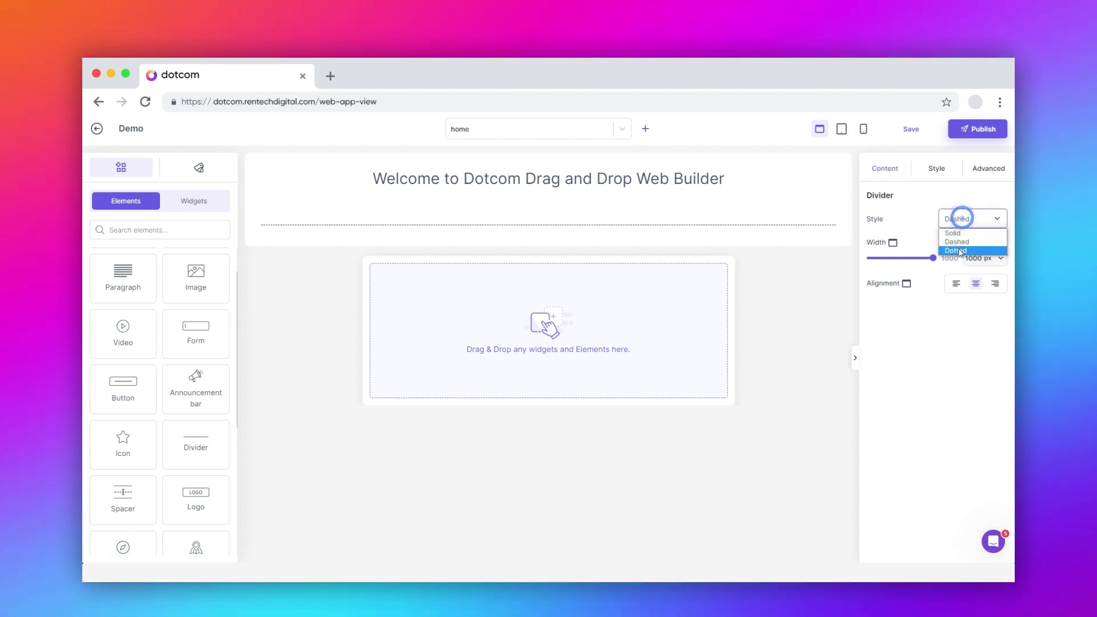
{"action": "left_click", "coordinate": [958, 251]}
{"action": "left_click", "coordinate": [963, 219]}
{"action": "left_click", "coordinate": [957, 243]}
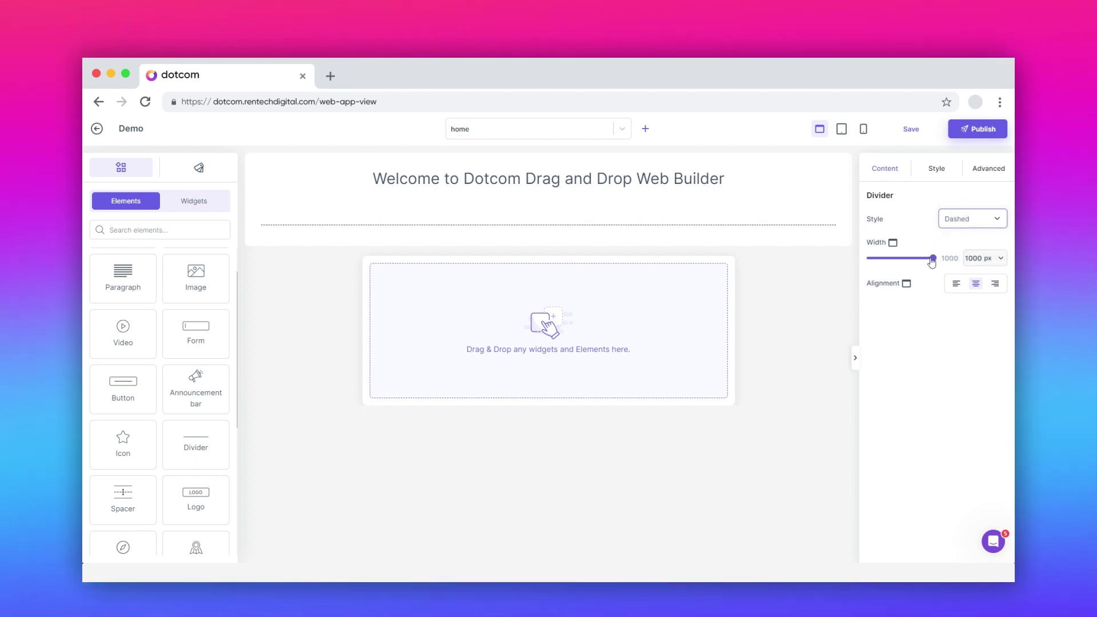
{"action": "mouse_move", "coordinate": [931, 258]}
{"action": "left_mouse_down"}
{"action": "mouse_move", "coordinate": [897, 265]}
{"action": "mouse_move", "coordinate": [923, 263]}
{"action": "left_mouse_up"}
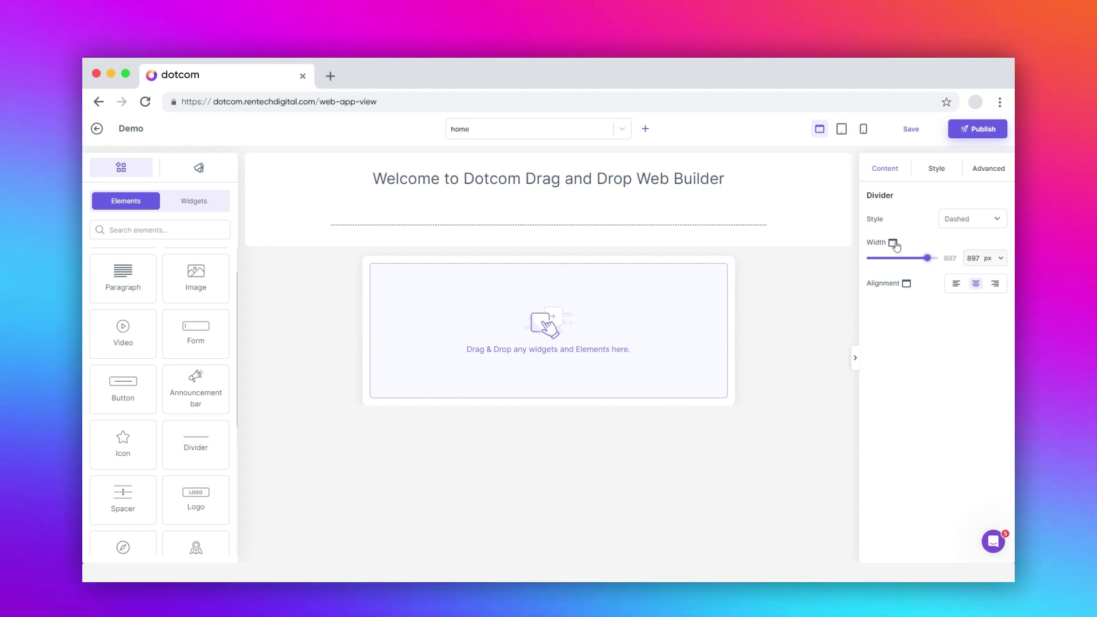
Check the divider's width in the tablet and mobile layouts and return to the desktop layout.
{"action": "left_click", "coordinate": [892, 243]}
{"action": "left_click", "coordinate": [897, 277]}
{"action": "left_click", "coordinate": [894, 244]}
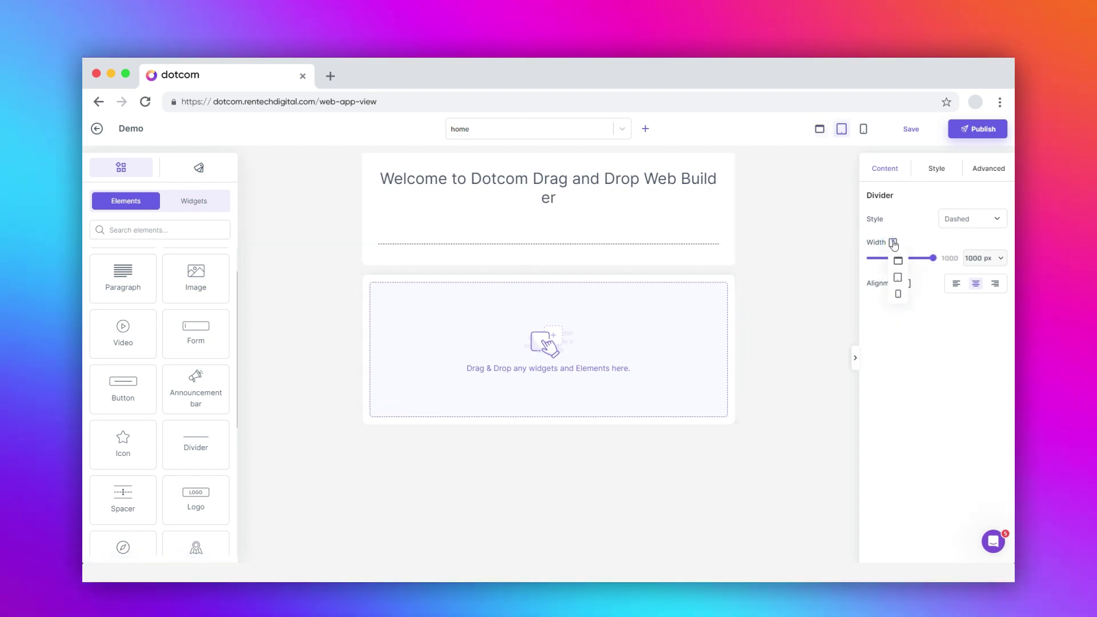
{"action": "left_click", "coordinate": [898, 293]}
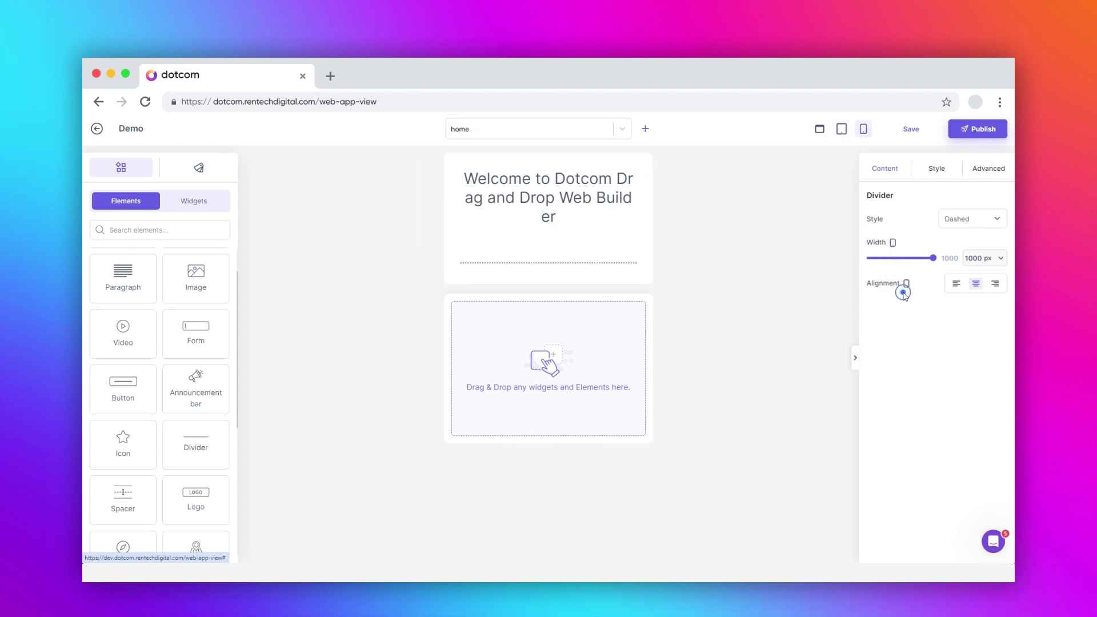
{"action": "left_click", "coordinate": [894, 244]}
{"action": "left_click", "coordinate": [895, 261]}
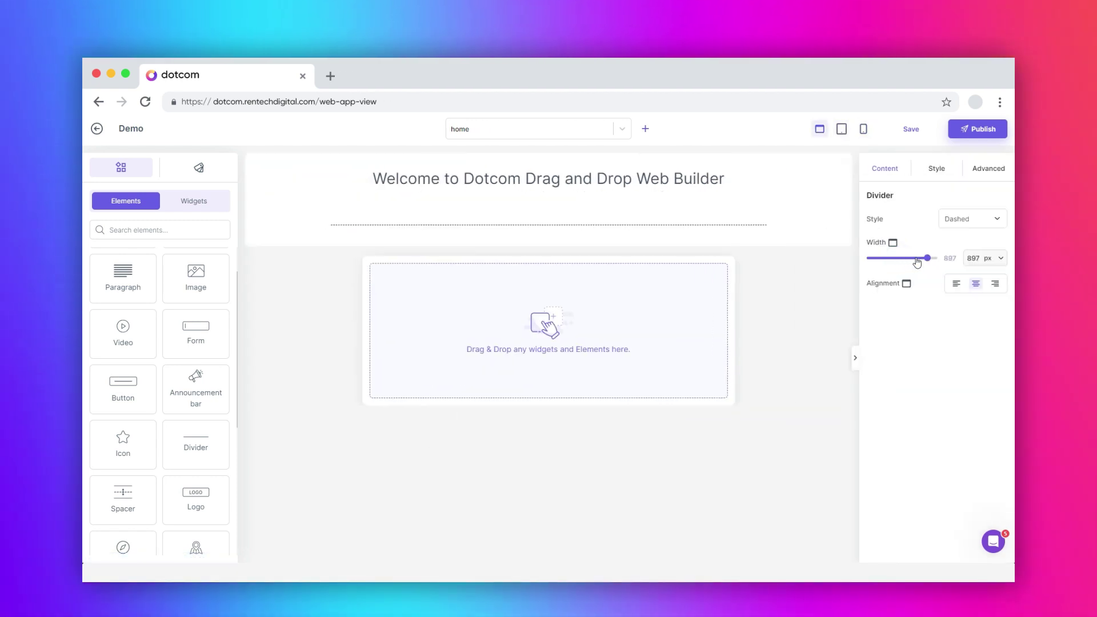
Try em and rem as the unit for the divider's width and restore px.
{"action": "left_click", "coordinate": [997, 259]}
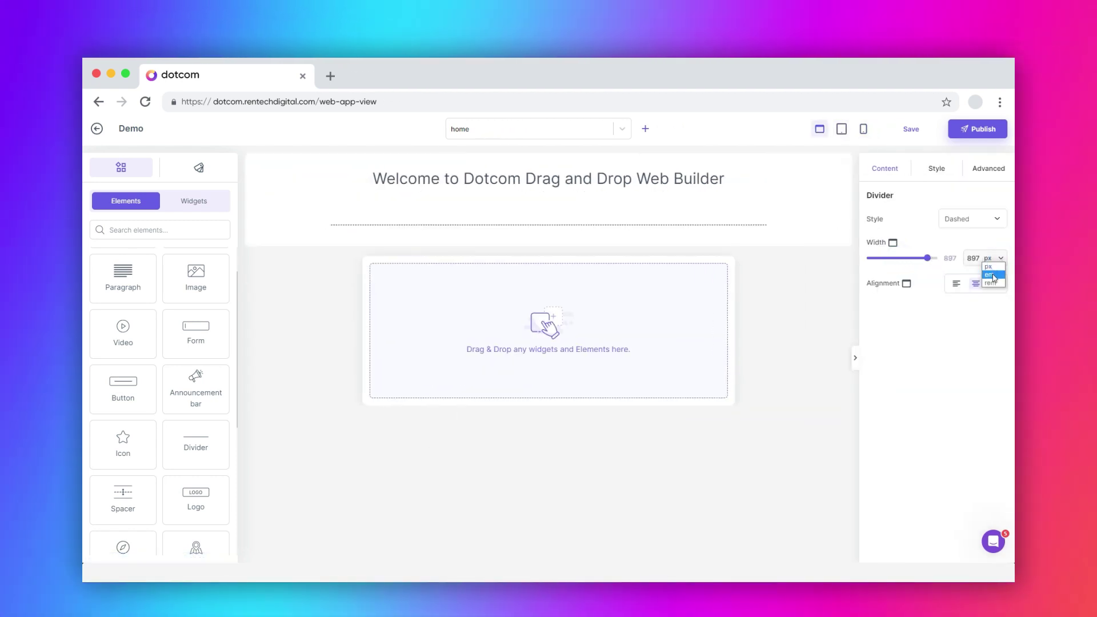
{"action": "left_click", "coordinate": [993, 275]}
{"action": "left_click", "coordinate": [997, 258]}
{"action": "left_click", "coordinate": [991, 282]}
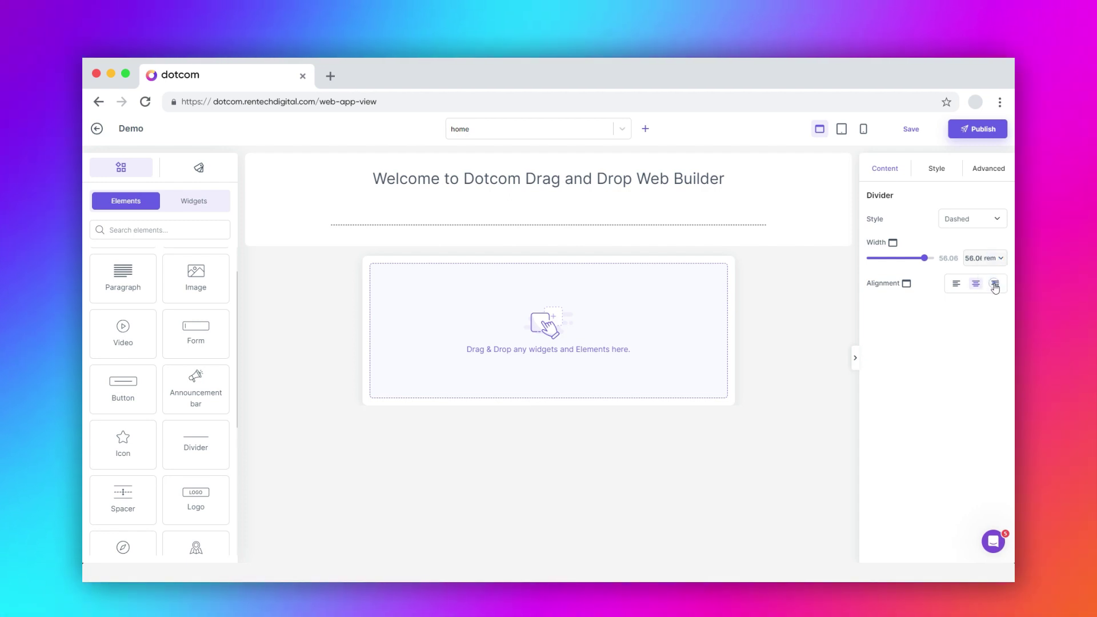
{"action": "left_click", "coordinate": [999, 258]}
{"action": "left_click", "coordinate": [998, 269]}
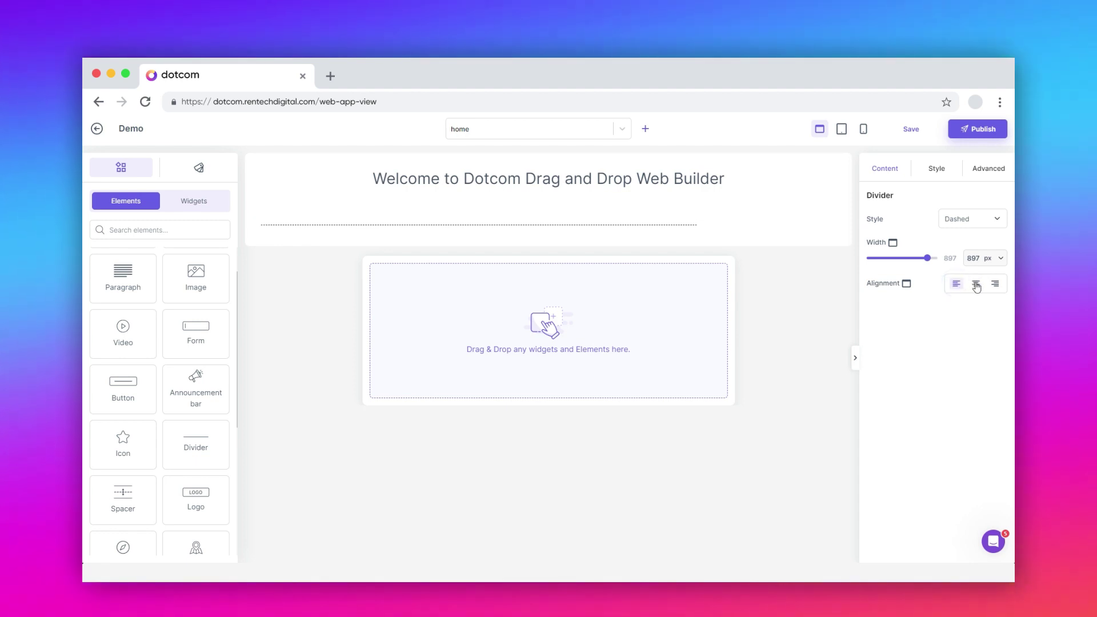
Try center and right alignment for the divider and return it to center.
{"action": "left_click", "coordinate": [975, 283]}
{"action": "left_click", "coordinate": [994, 283]}
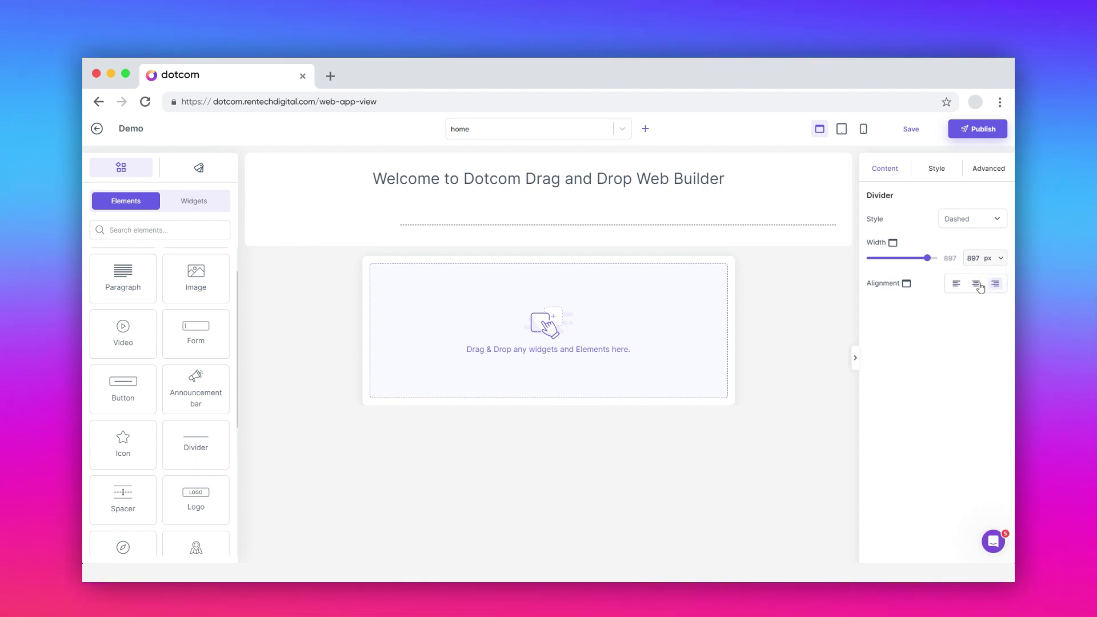
{"action": "left_click", "coordinate": [976, 283]}
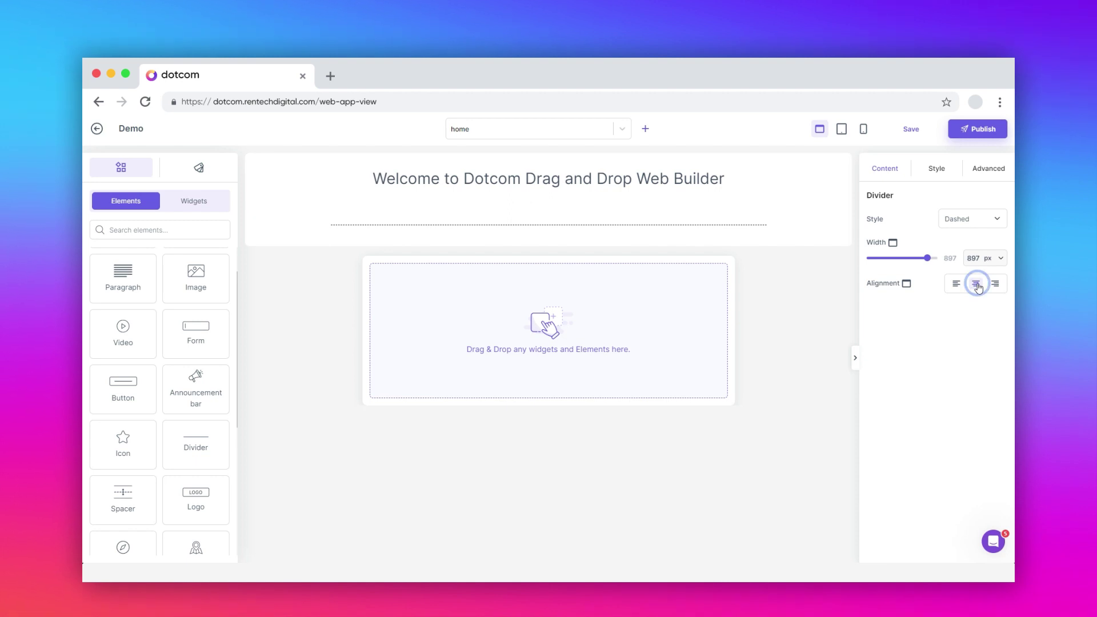
Try a red shade as the divider's color, and change it to a custom pink of about RGB 253, 129, 237.
{"action": "left_click", "coordinate": [938, 169]}
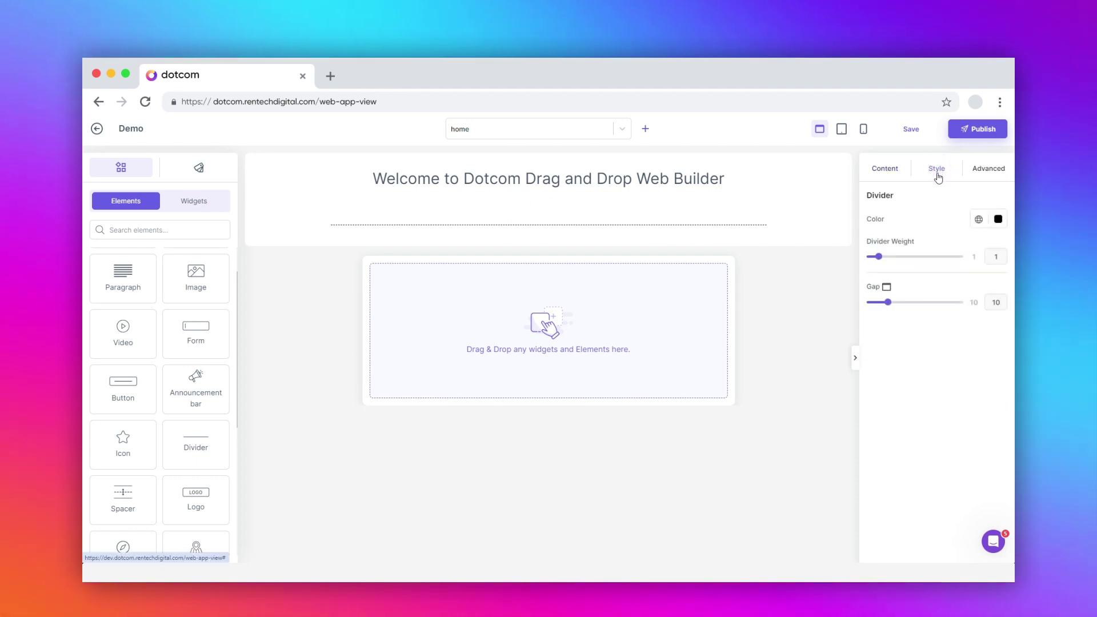
{"action": "left_click", "coordinate": [978, 220]}
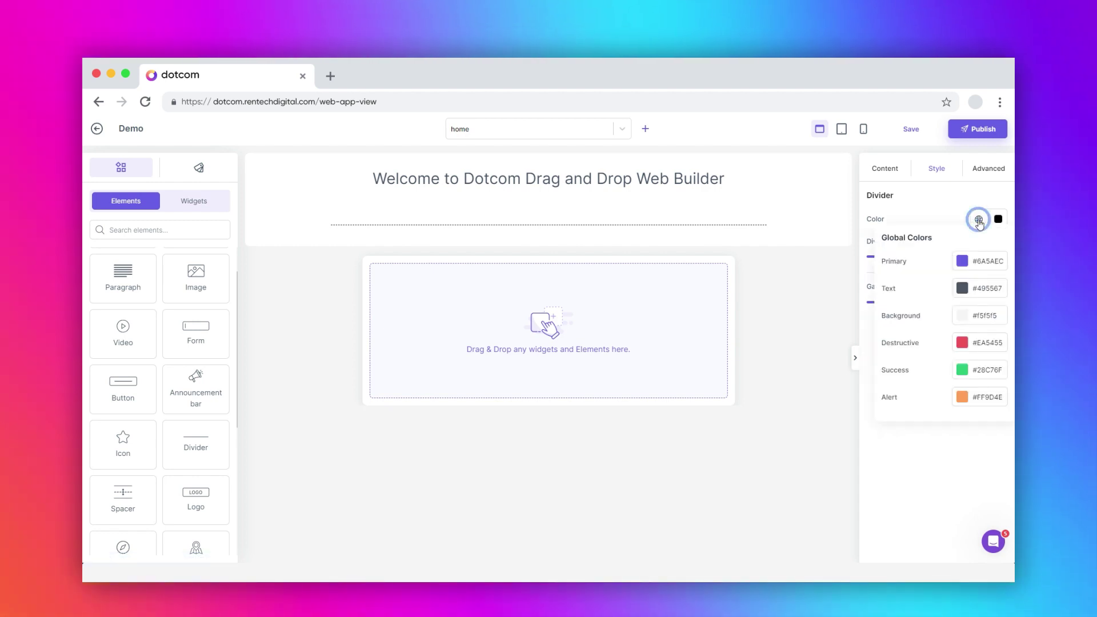
{"action": "left_click", "coordinate": [997, 218]}
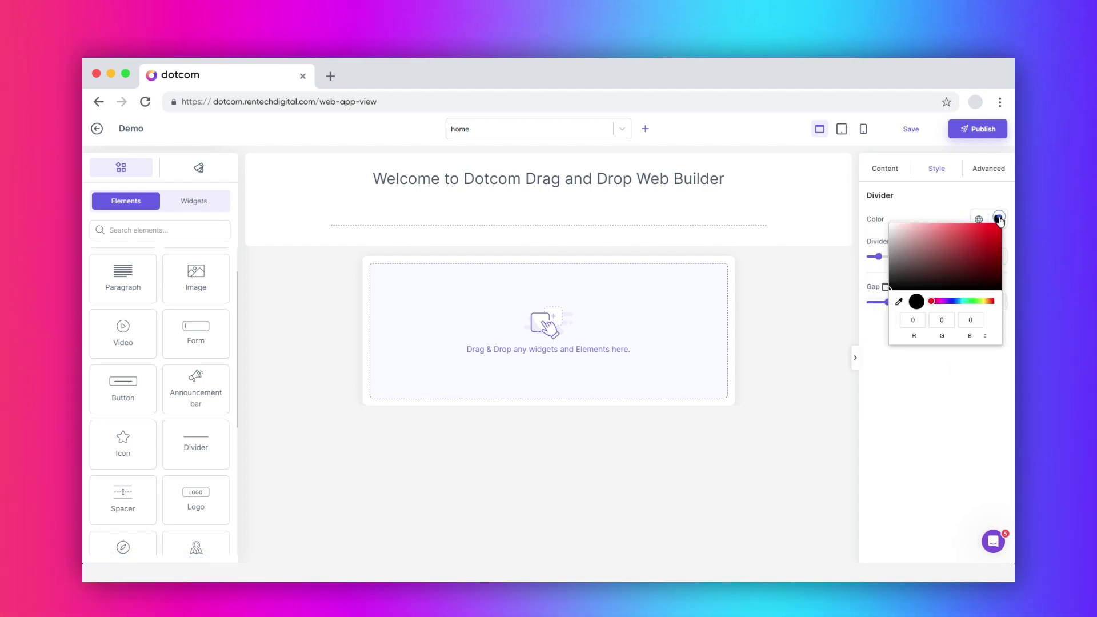
{"action": "left_click", "coordinate": [950, 230]}
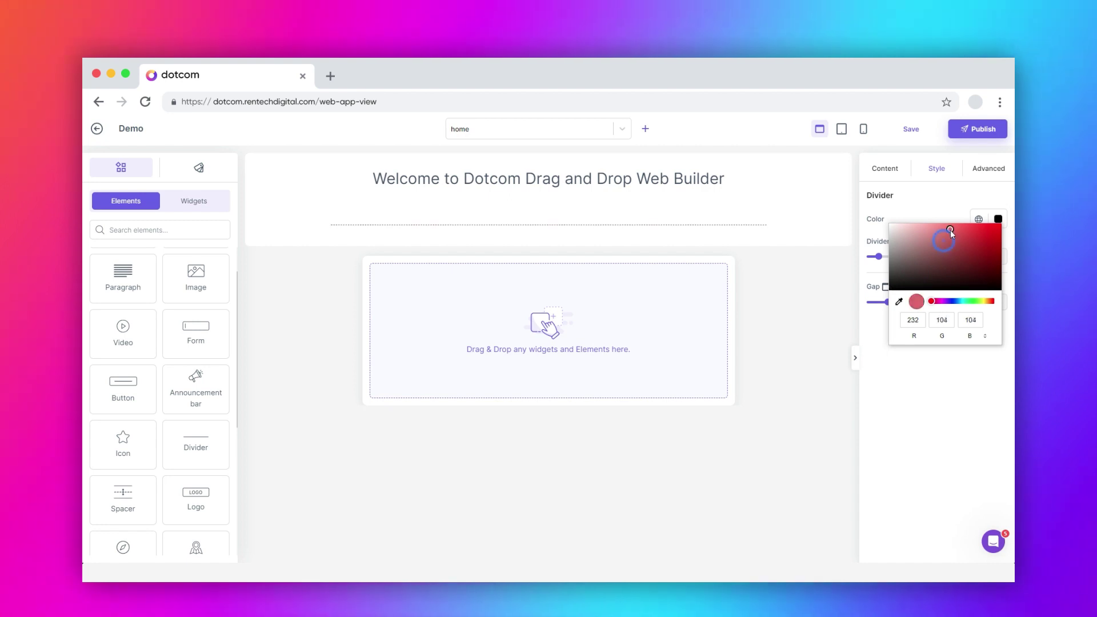
{"action": "left_click_drag", "start_coordinate": [932, 301], "coordinate": [948, 303]}
{"action": "double_click", "coordinate": [998, 219]}
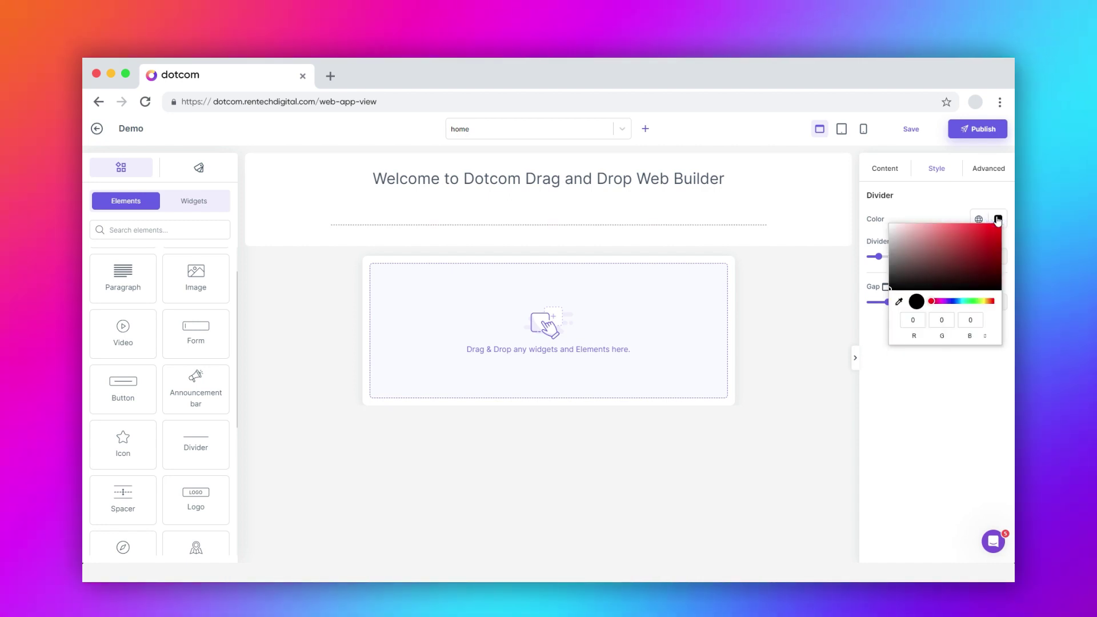
{"action": "left_click", "coordinate": [954, 217]}
{"action": "left_click", "coordinate": [998, 218]}
{"action": "mouse_move", "coordinate": [931, 301]}
{"action": "left_mouse_down"}
{"action": "mouse_move", "coordinate": [959, 301]}
{"action": "mouse_move", "coordinate": [940, 301]}
{"action": "left_mouse_up"}
{"action": "left_click", "coordinate": [933, 232]}
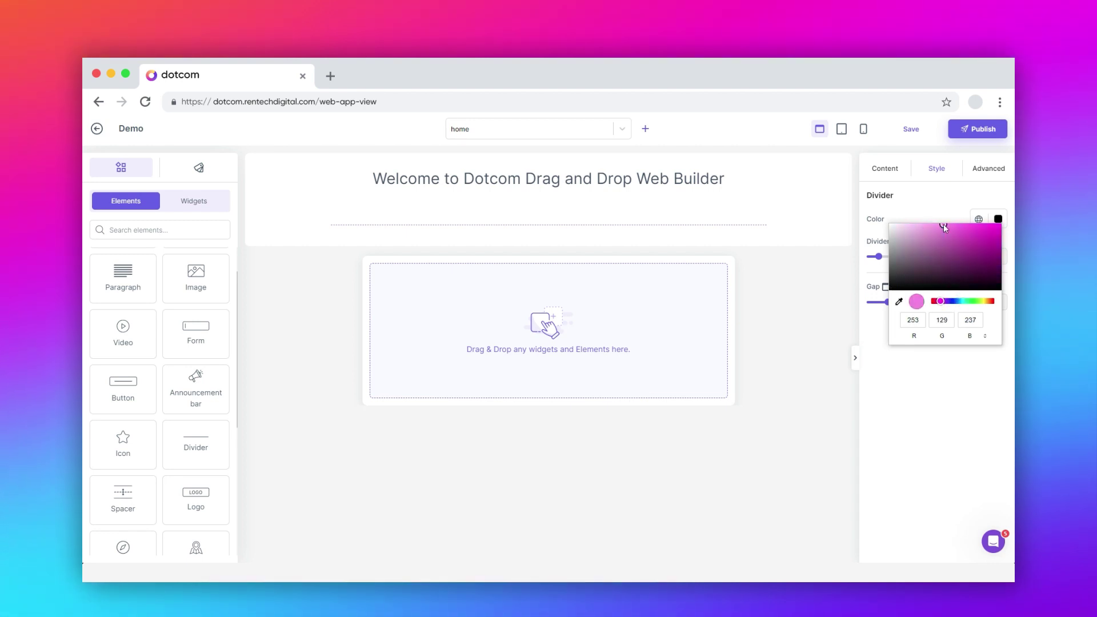
{"action": "left_click", "coordinate": [877, 239]}
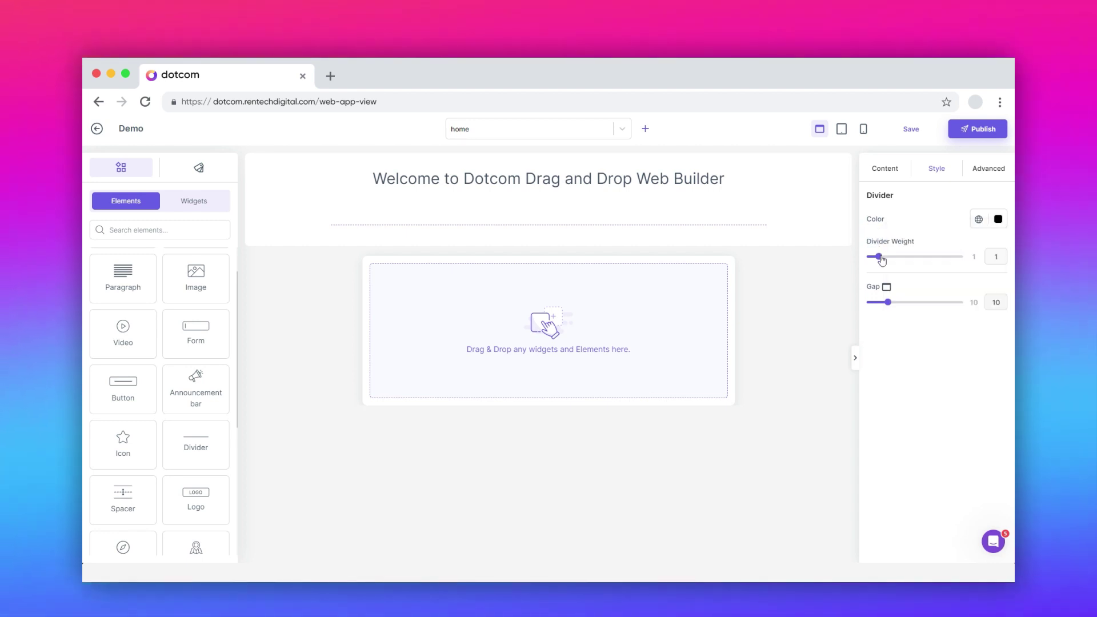
Set the divider's weight to 4 and its gap to 19.
{"action": "left_click_drag", "start_coordinate": [880, 257], "coordinate": [906, 257]}
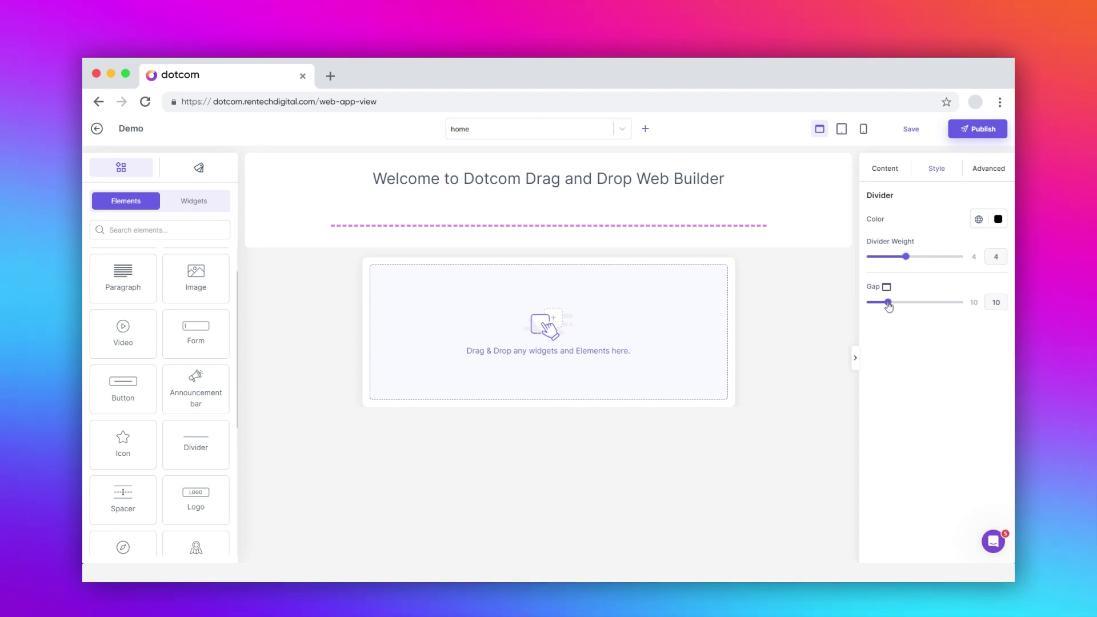
{"action": "mouse_move", "coordinate": [888, 305]}
{"action": "left_mouse_down"}
{"action": "mouse_move", "coordinate": [934, 307]}
{"action": "mouse_move", "coordinate": [905, 310]}
{"action": "left_mouse_up"}
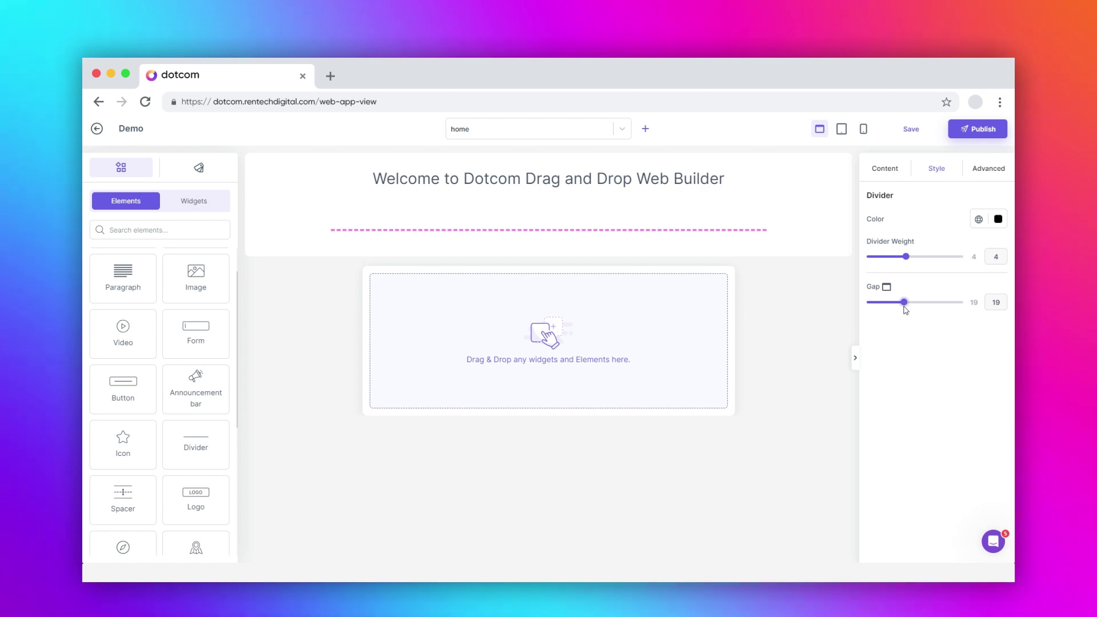
Examine the divider's advanced settings, including the Z-index, CSS ID, CSS classes, background and border options.
{"action": "left_click", "coordinate": [981, 174]}
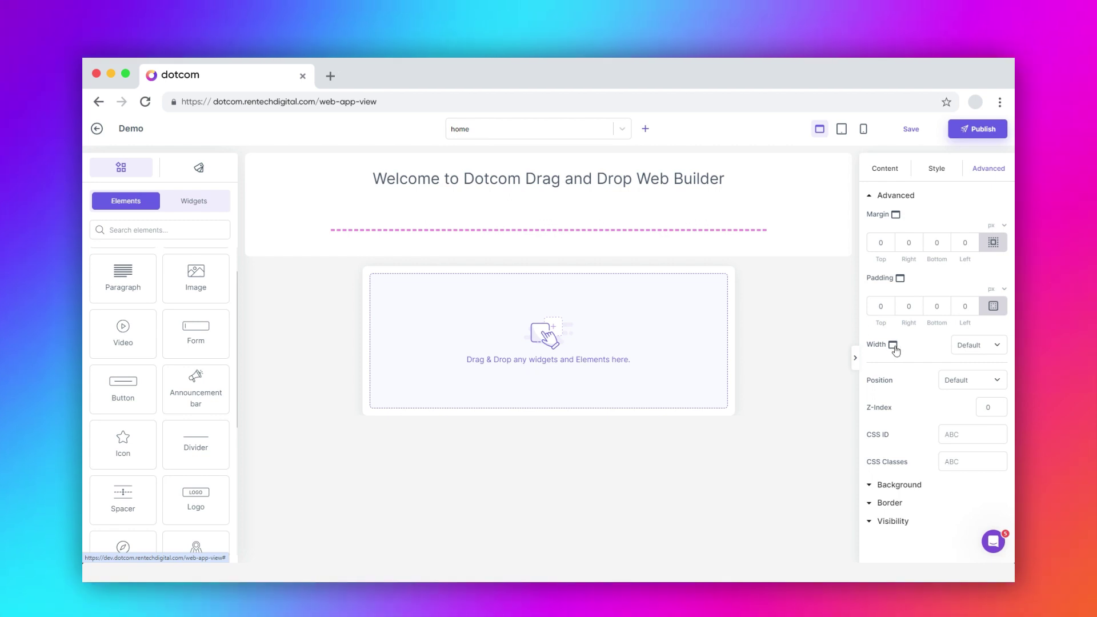
{"action": "left_click", "coordinate": [995, 407]}
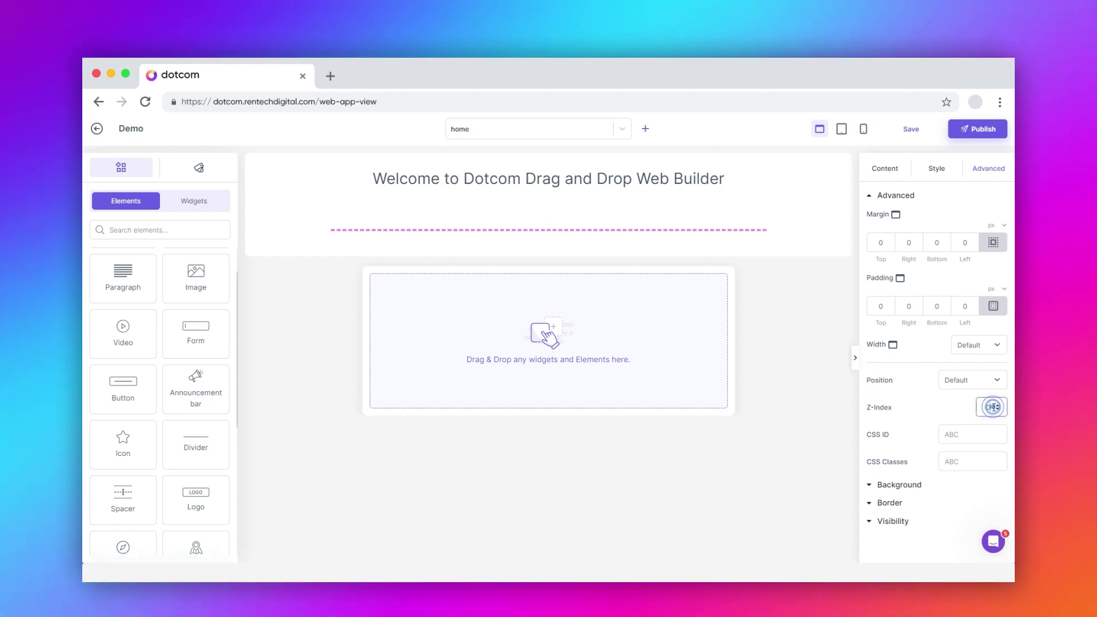
{"action": "left_click", "coordinate": [951, 434]}
{"action": "left_click", "coordinate": [958, 457]}
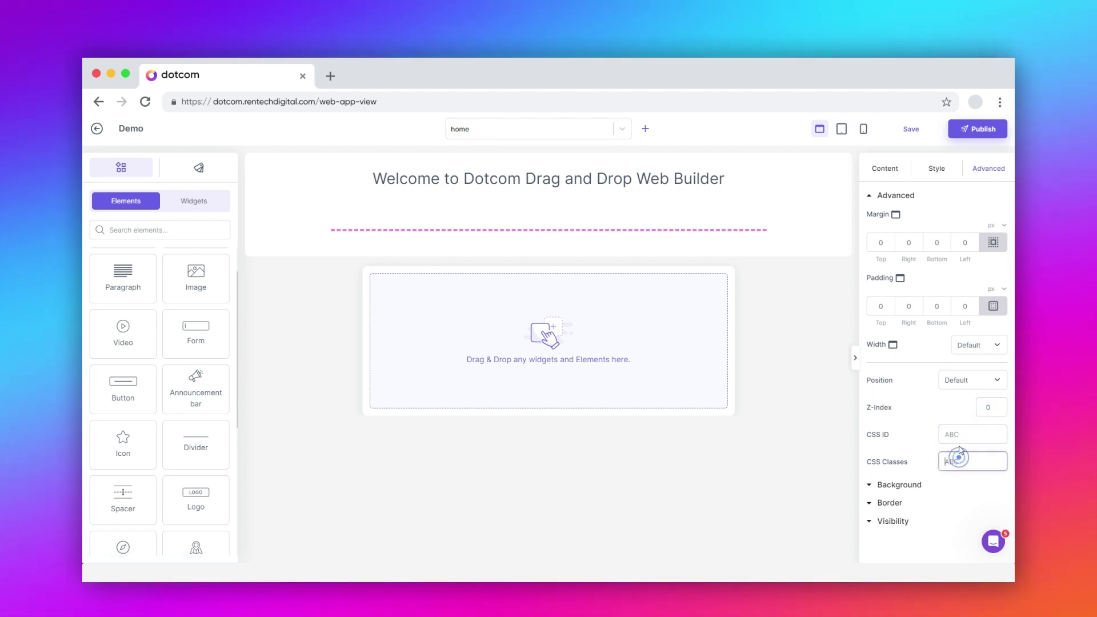
{"action": "left_click", "coordinate": [870, 486]}
{"action": "left_click", "coordinate": [870, 407]}
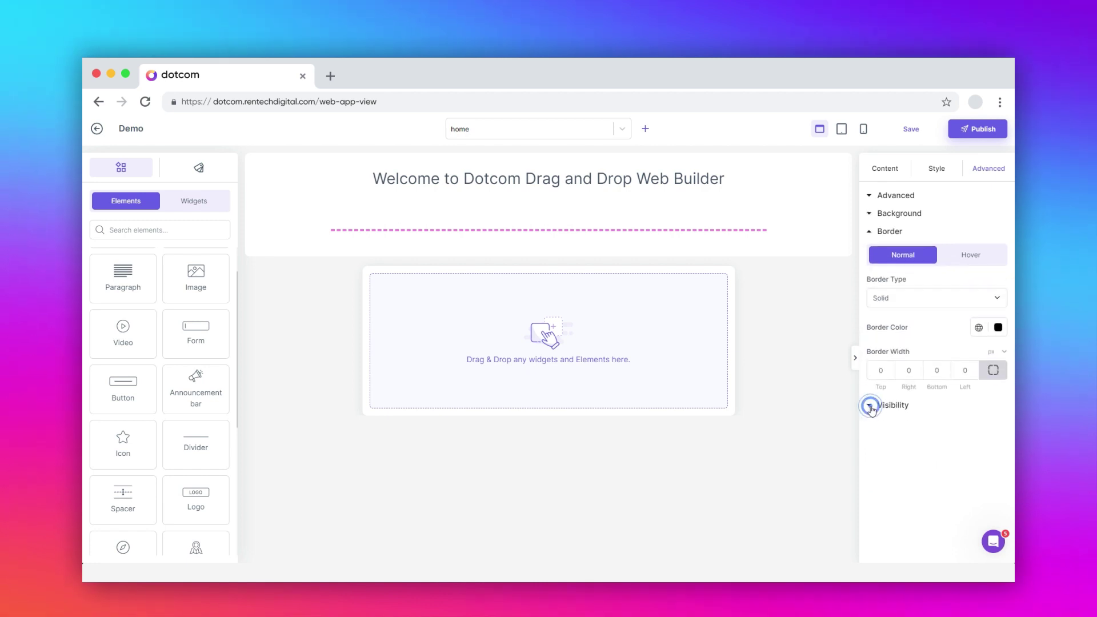
Try hiding the divider on desktop, tablet portrait and mobile portrait, and turn all three visibility options off again.
{"action": "left_click", "coordinate": [869, 407]}
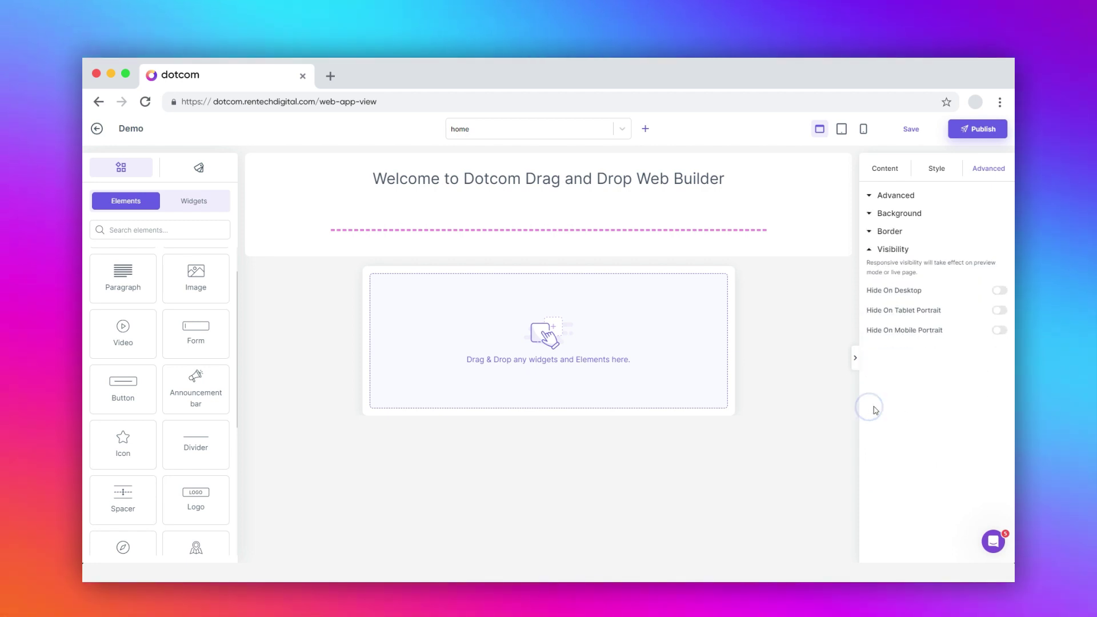
{"action": "left_click", "coordinate": [999, 291]}
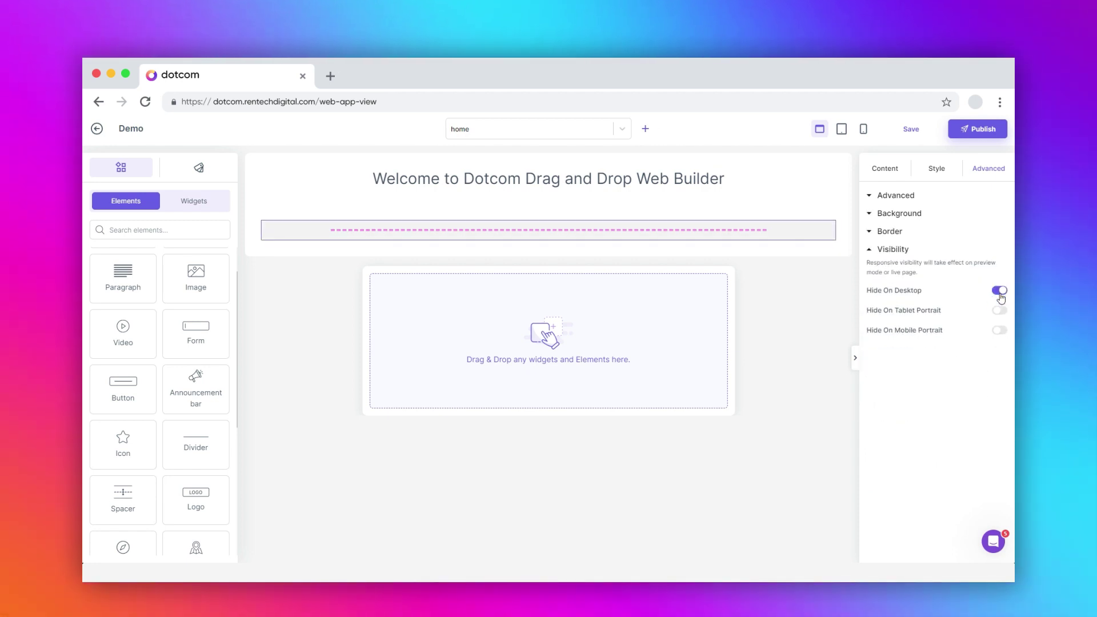
{"action": "left_click", "coordinate": [998, 313]}
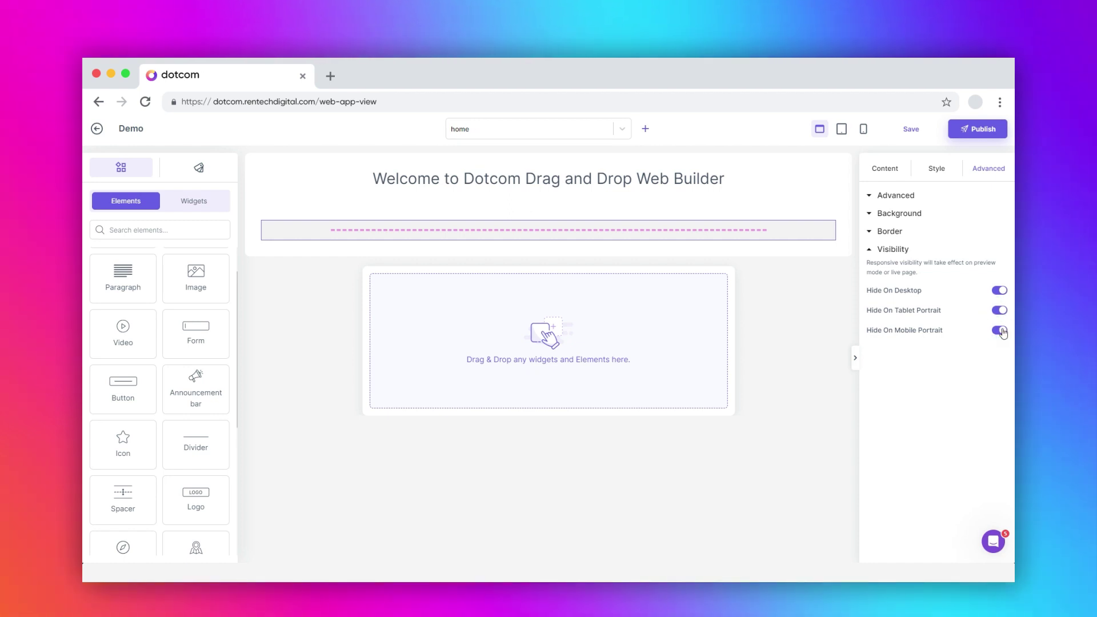
{"action": "left_click", "coordinate": [999, 330]}
{"action": "left_click", "coordinate": [999, 310]}
{"action": "left_click", "coordinate": [999, 292]}
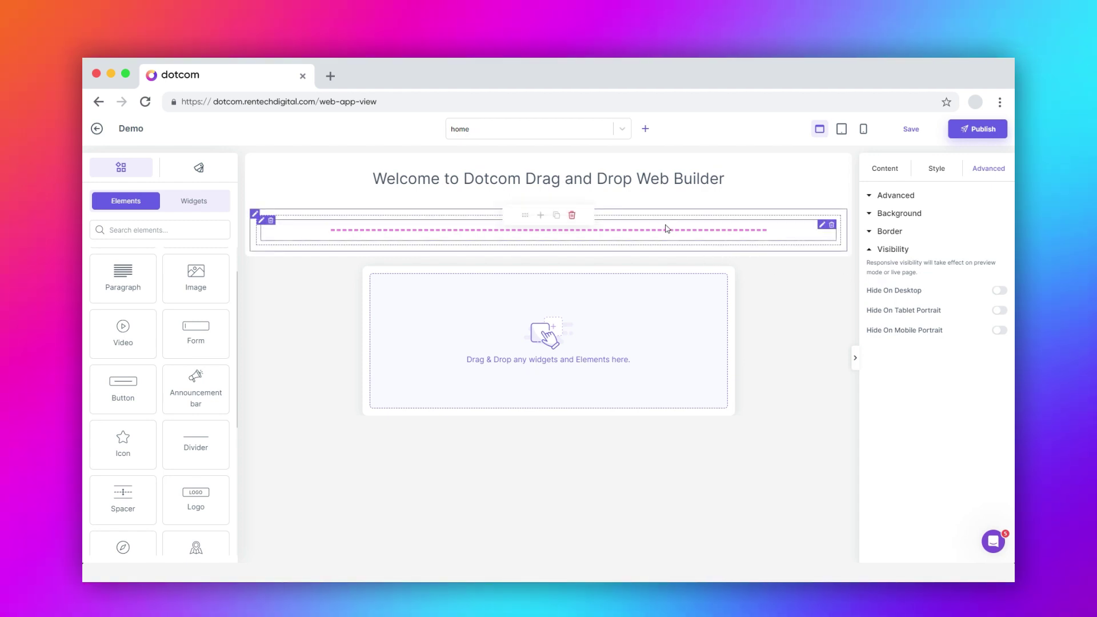
Open the settings of the column that holds the divider and choose Auto as its column width.
{"action": "left_click", "coordinate": [262, 223]}
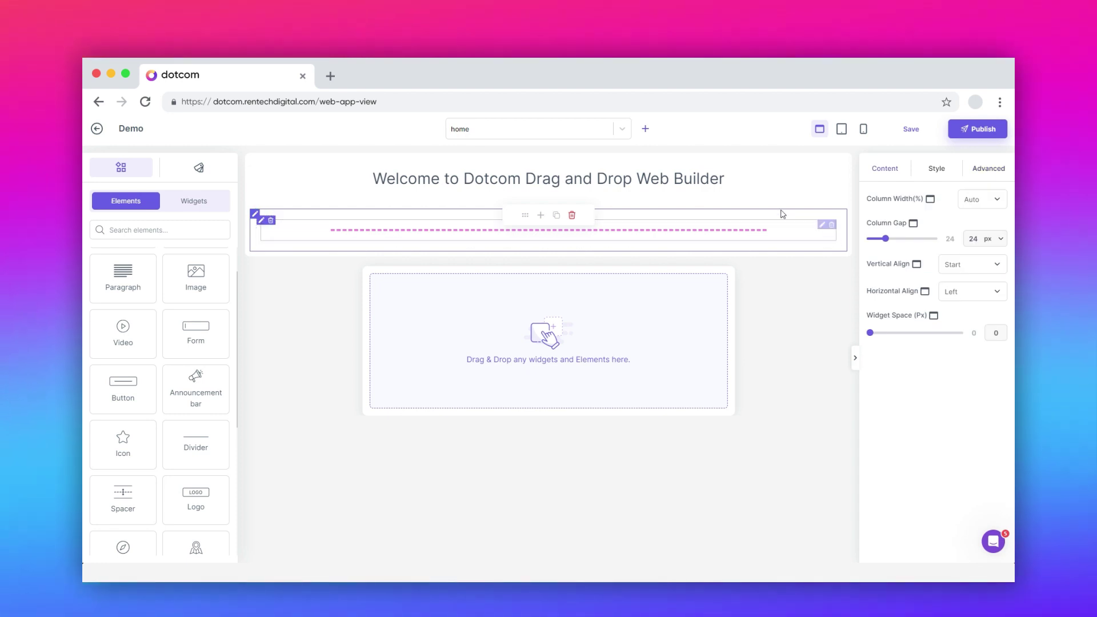
{"action": "left_click", "coordinate": [974, 200]}
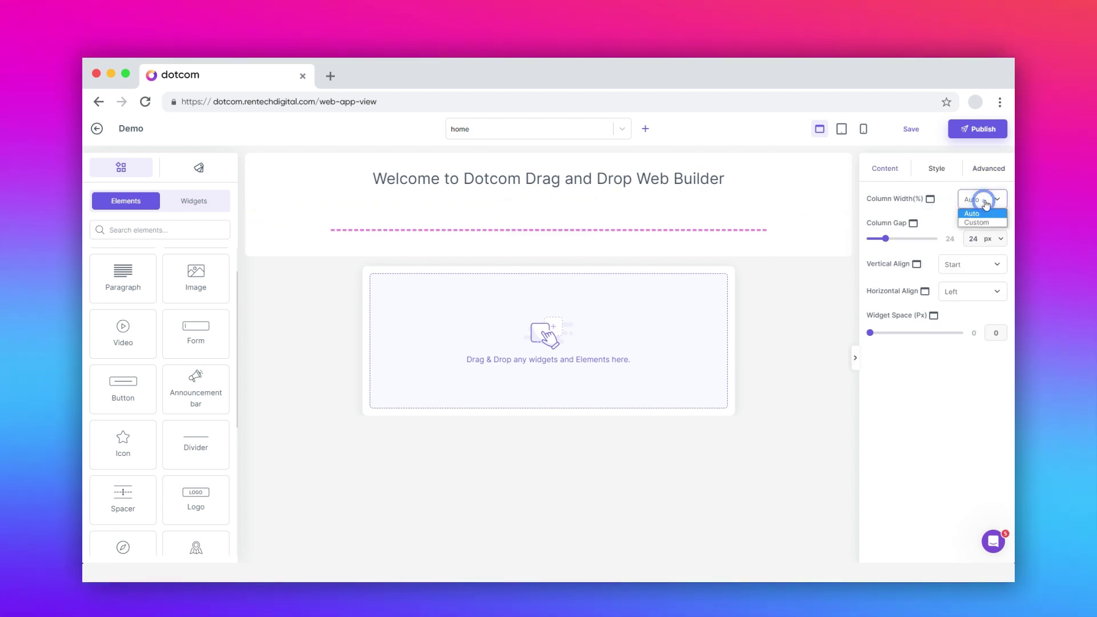
{"action": "left_click", "coordinate": [979, 210]}
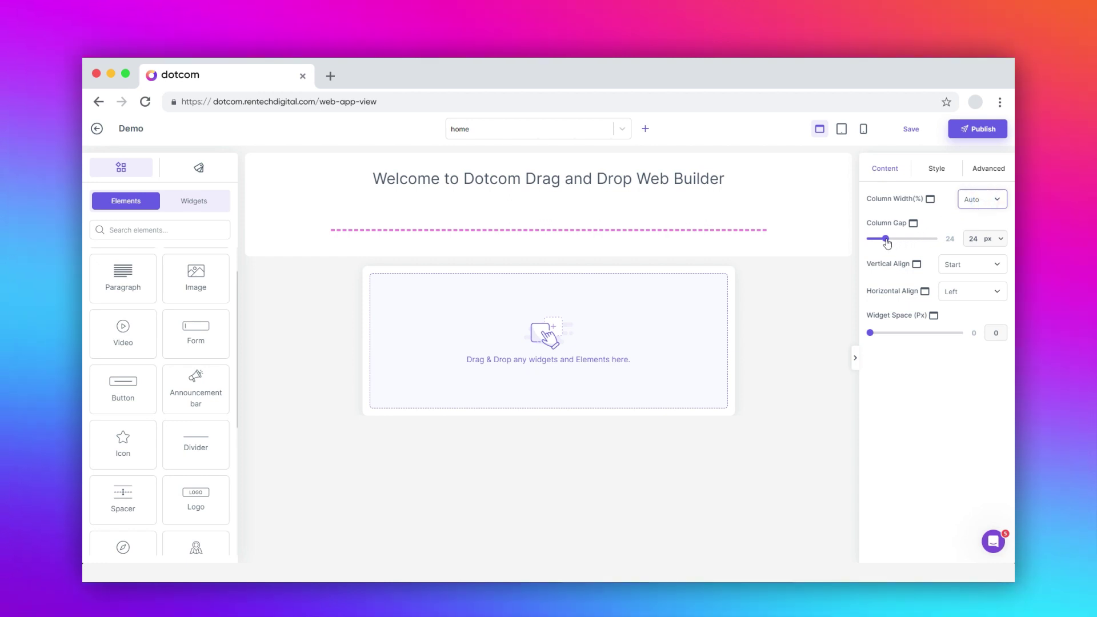
Set the column gap to 32 px and the widget space to 10 px for the column that holds the divider.
{"action": "mouse_move", "coordinate": [886, 242]}
{"action": "left_mouse_down"}
{"action": "mouse_move", "coordinate": [910, 245]}
{"action": "mouse_move", "coordinate": [891, 245]}
{"action": "left_mouse_up"}
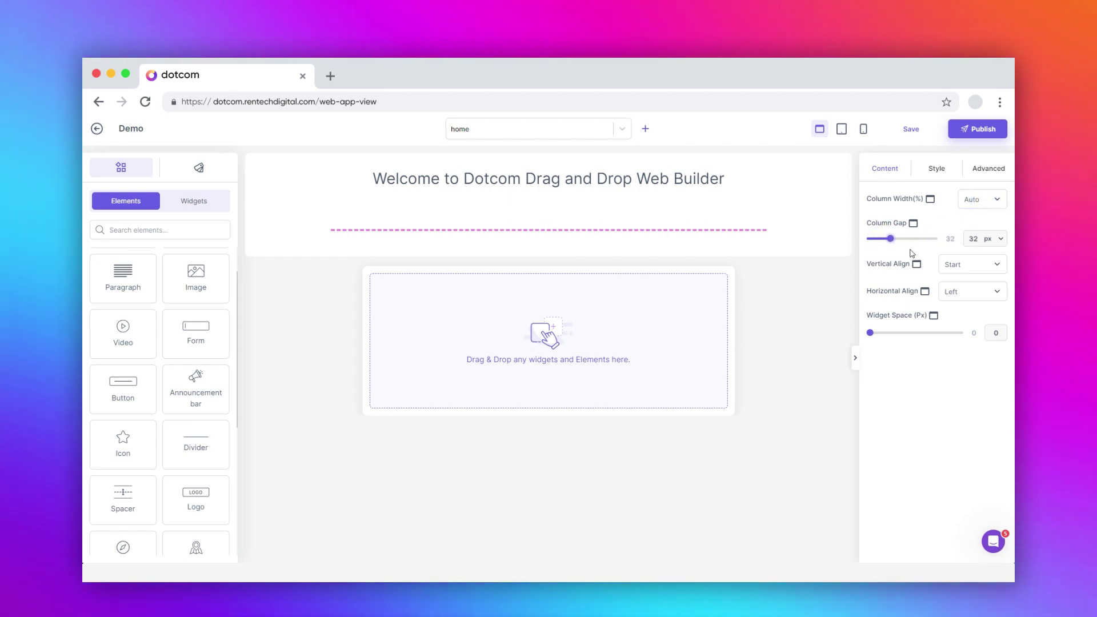
{"action": "left_click", "coordinate": [949, 266]}
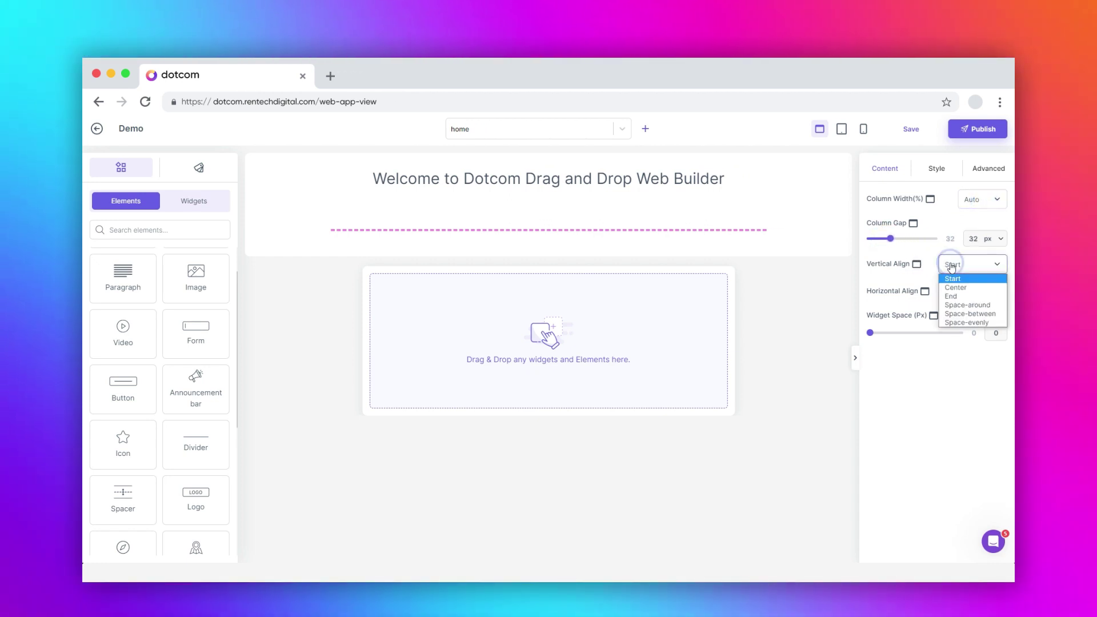
{"action": "left_click", "coordinate": [925, 265]}
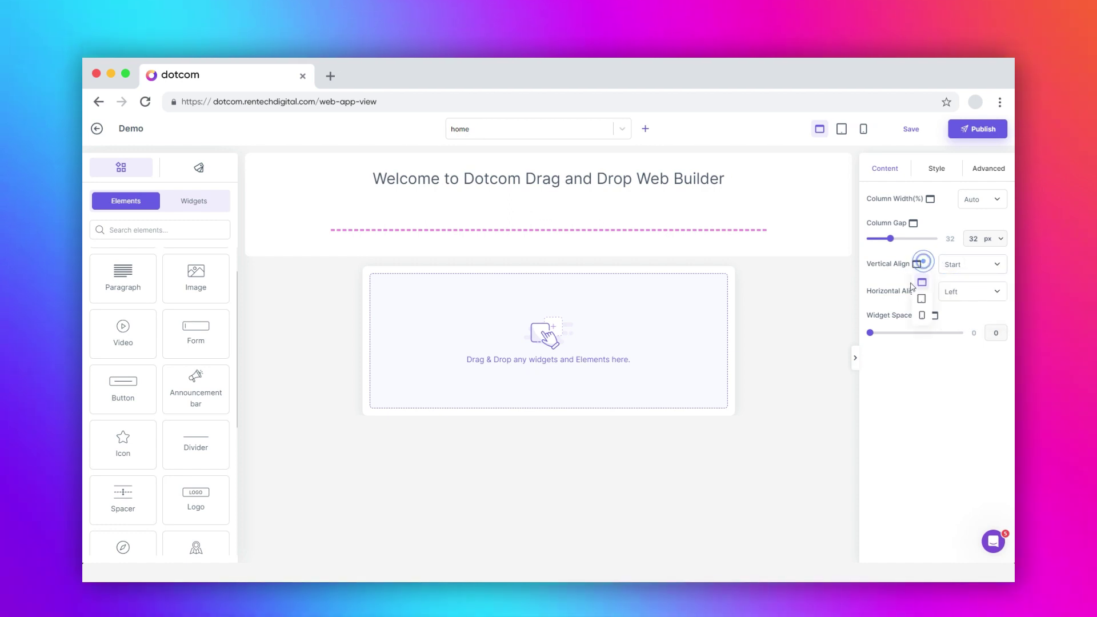
{"action": "left_click", "coordinate": [870, 335]}
{"action": "mouse_move", "coordinate": [870, 334]}
{"action": "left_mouse_down"}
{"action": "mouse_move", "coordinate": [913, 337]}
{"action": "mouse_move", "coordinate": [881, 342]}
{"action": "left_mouse_up"}
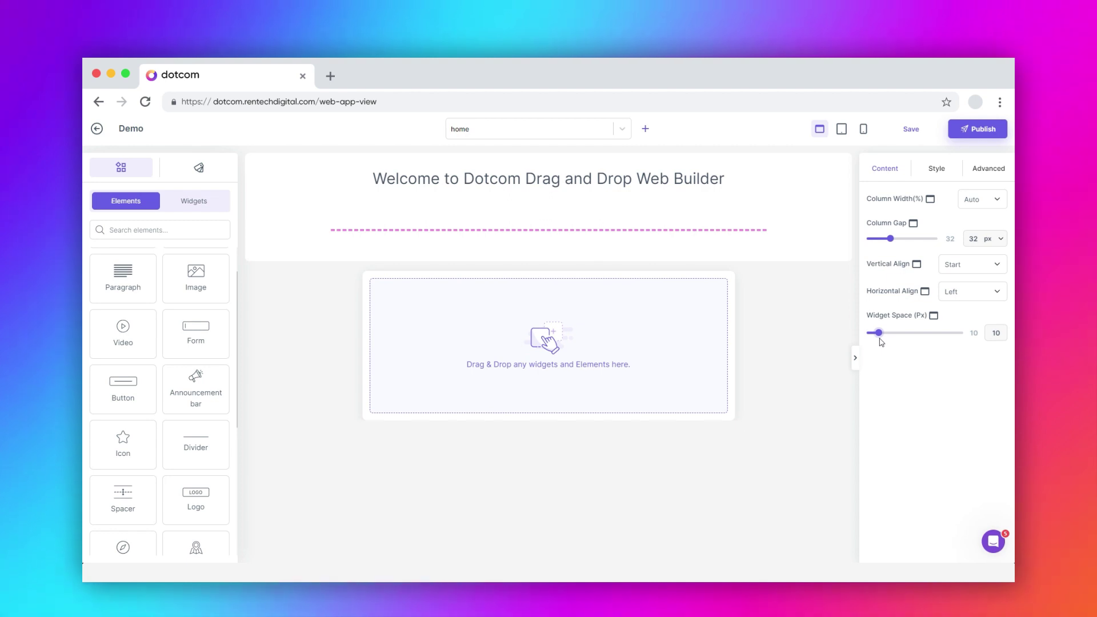
Examine the column's background and border styles, then its advanced options, including CSS ID, CSS classes and visibility.
{"action": "left_click", "coordinate": [937, 169]}
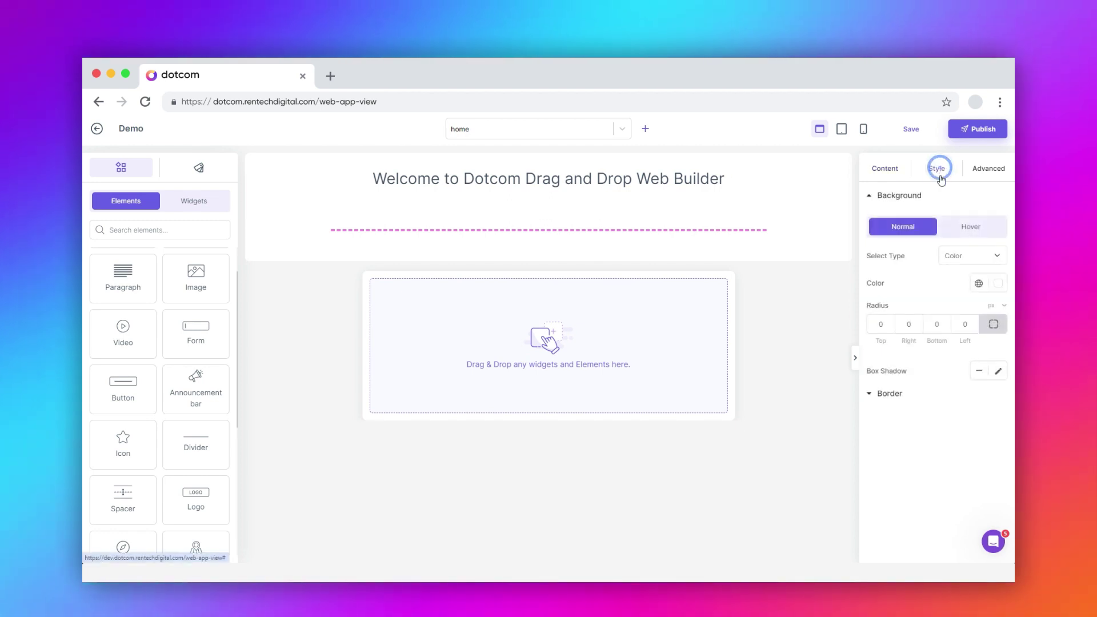
{"action": "left_click", "coordinate": [968, 228]}
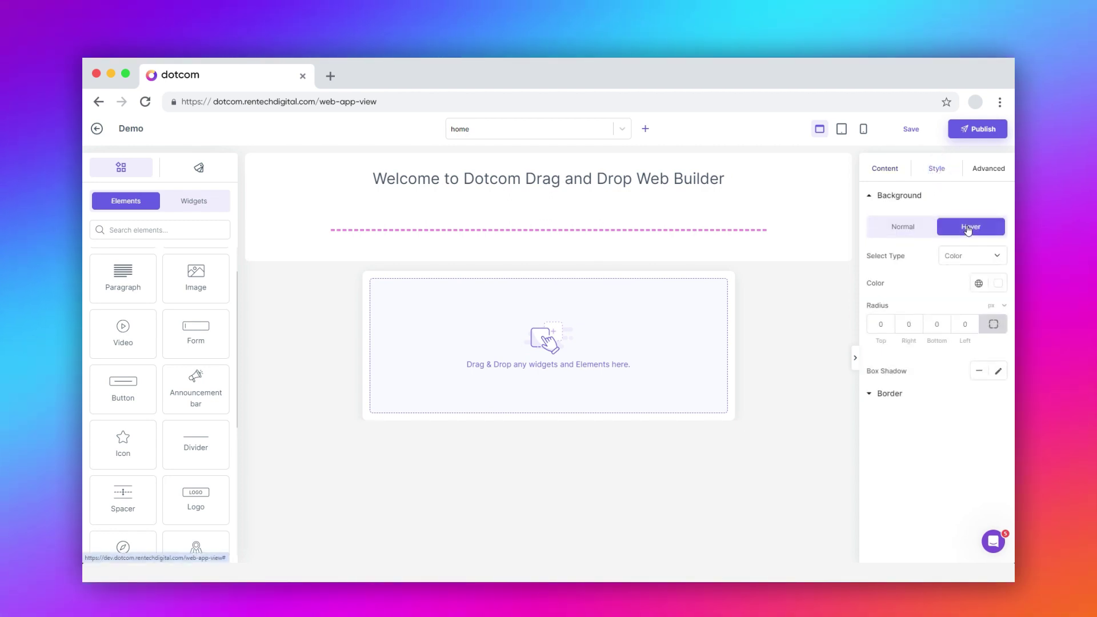
{"action": "left_click", "coordinate": [919, 232]}
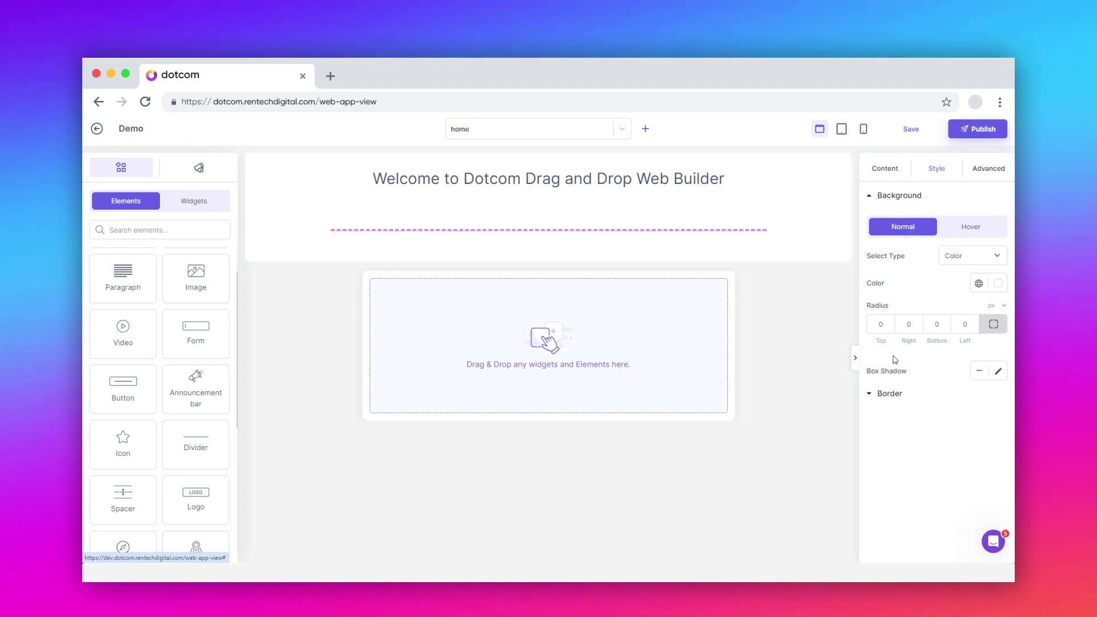
{"action": "left_click", "coordinate": [870, 394]}
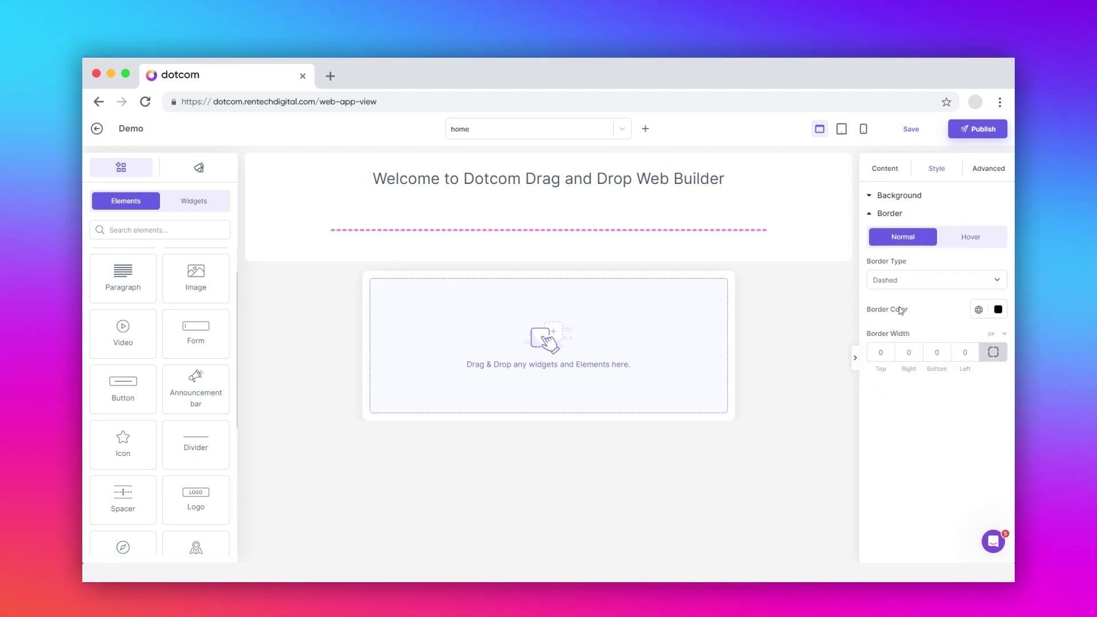
{"action": "left_click", "coordinate": [987, 170]}
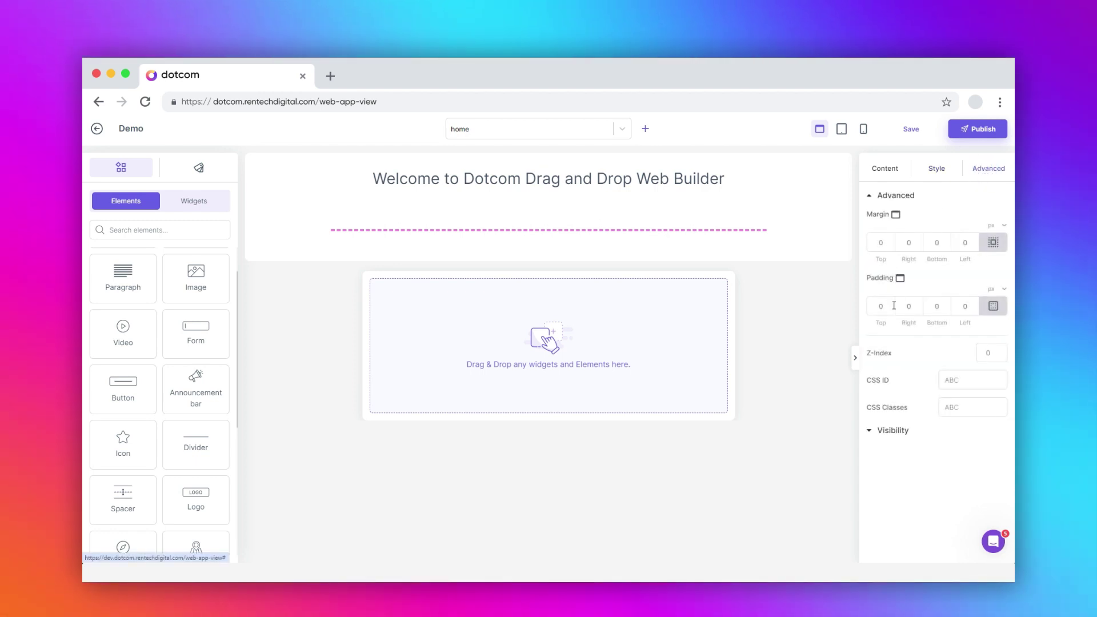
{"action": "left_click", "coordinate": [949, 380]}
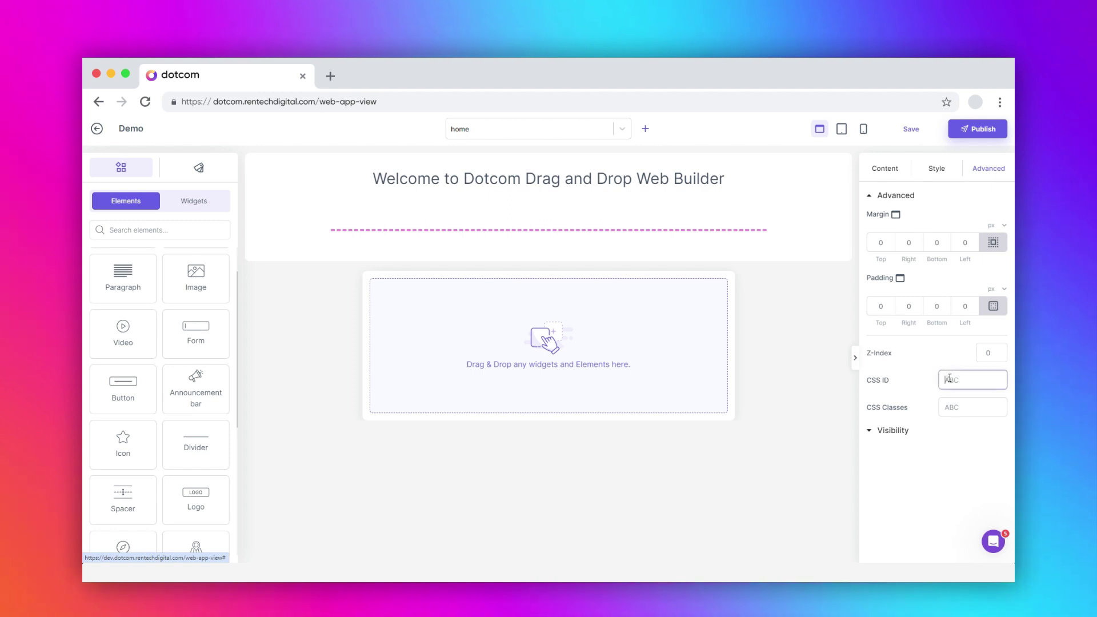
{"action": "left_click", "coordinate": [950, 406]}
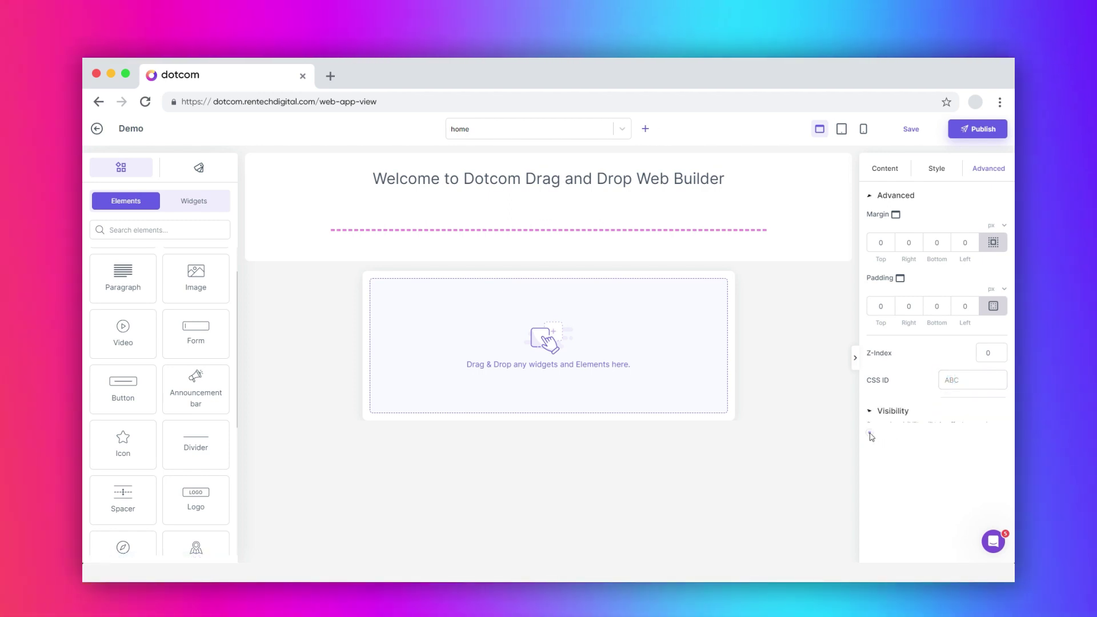
{"action": "left_click", "coordinate": [871, 436]}
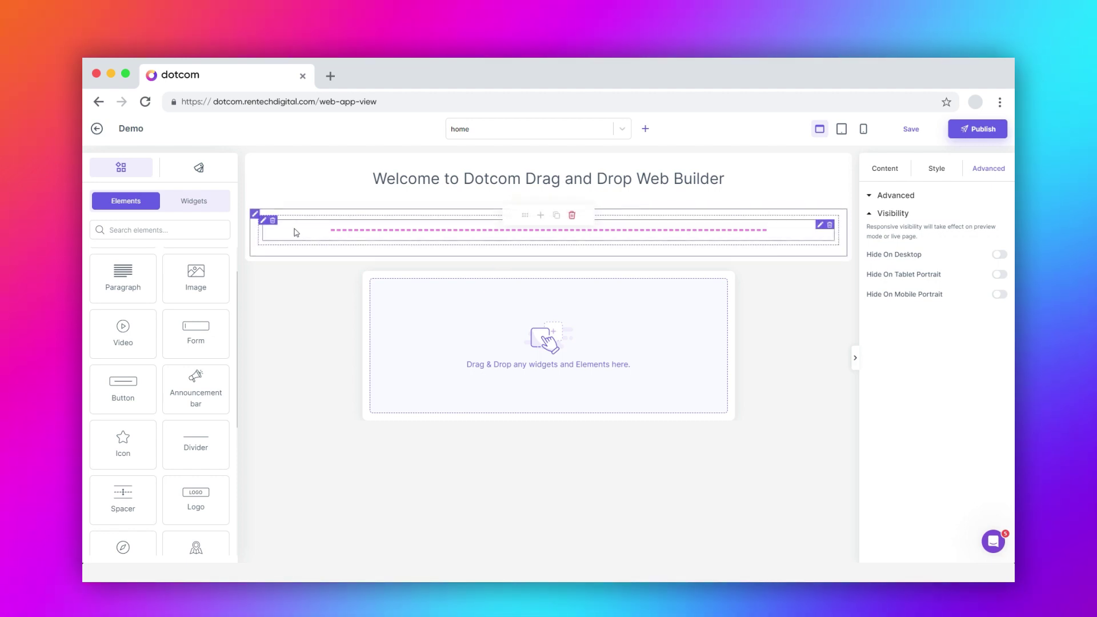
Open the settings of the row that holds the divider and look through its style, advanced and content options.
{"action": "left_click", "coordinate": [256, 214]}
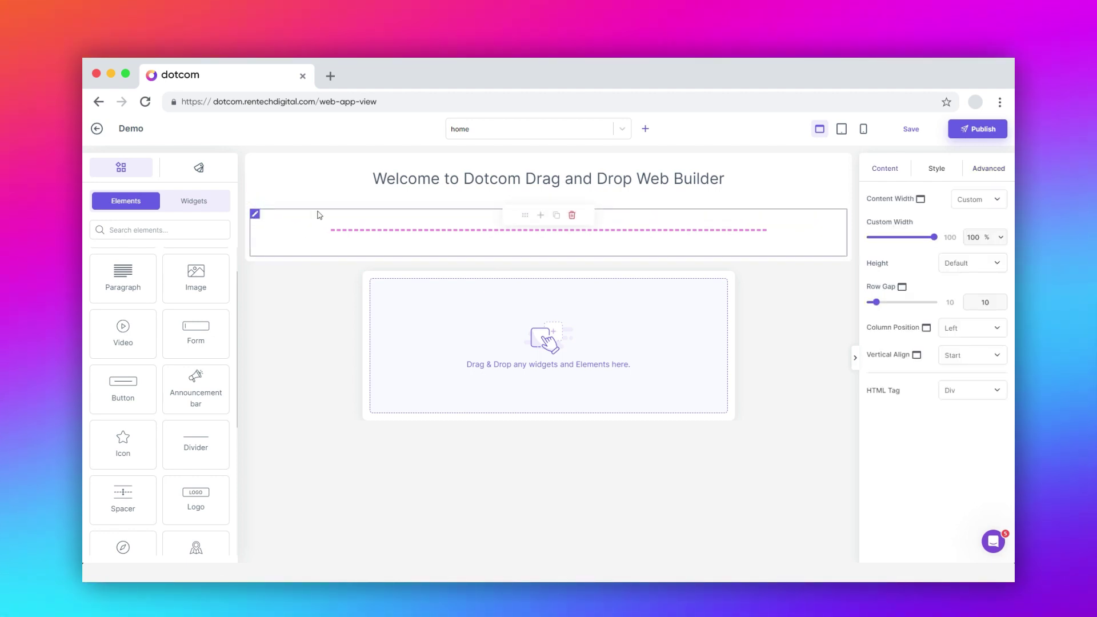
{"action": "left_click", "coordinate": [935, 170]}
{"action": "left_click", "coordinate": [991, 168]}
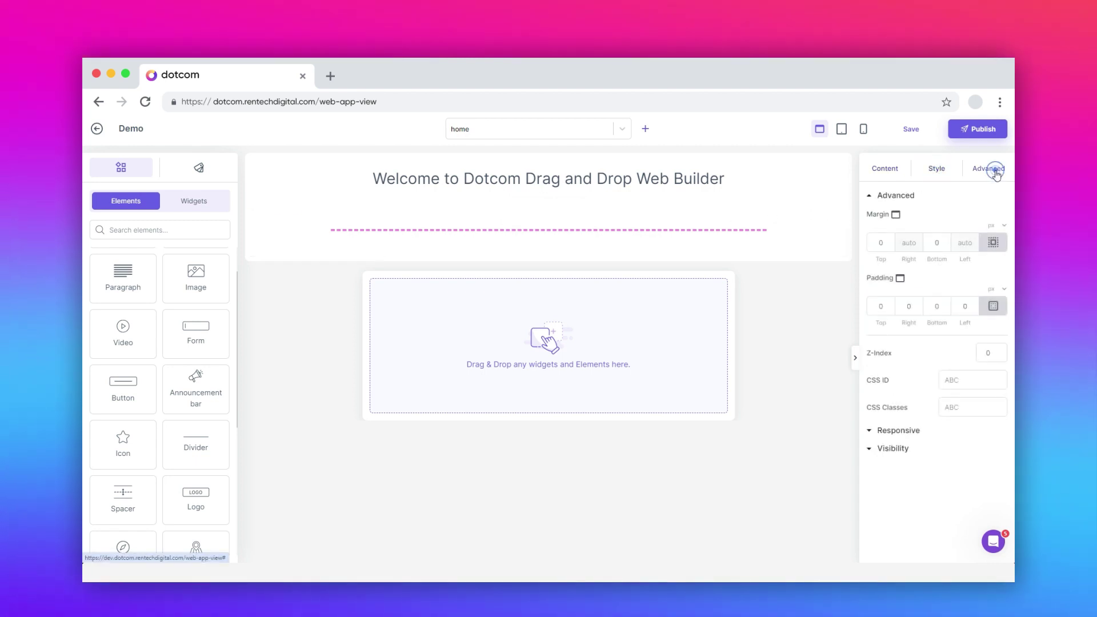
{"action": "left_click", "coordinate": [876, 169]}
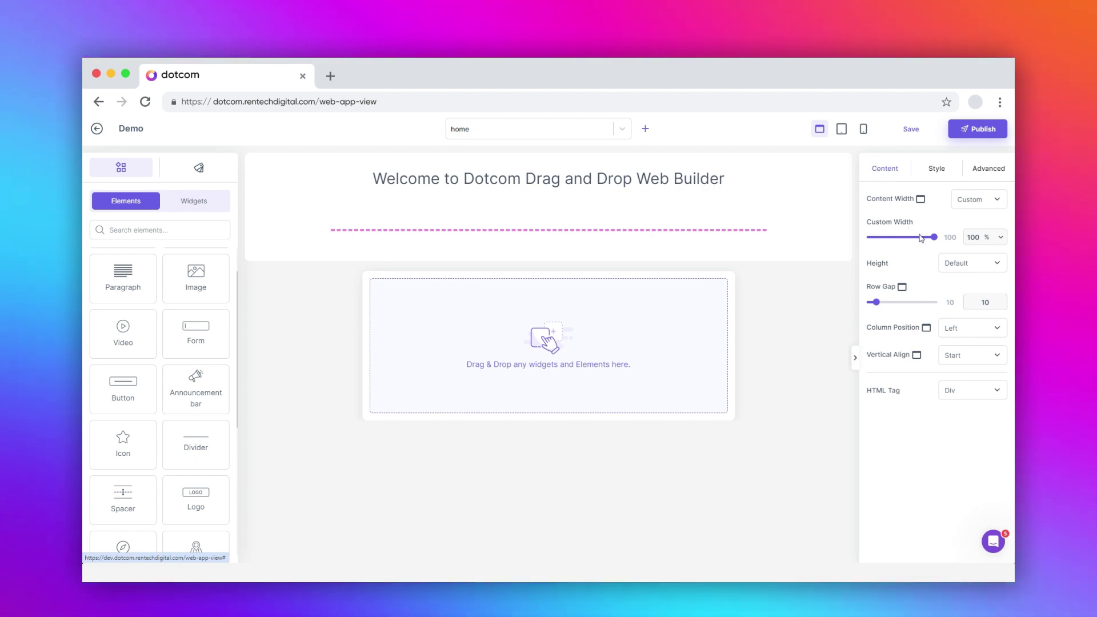
Set the row's custom width to 100% and try Min Height as its height before returning it to Default.
{"action": "mouse_move", "coordinate": [934, 237]}
{"action": "left_mouse_down"}
{"action": "mouse_move", "coordinate": [918, 240]}
{"action": "mouse_move", "coordinate": [934, 238]}
{"action": "left_mouse_up"}
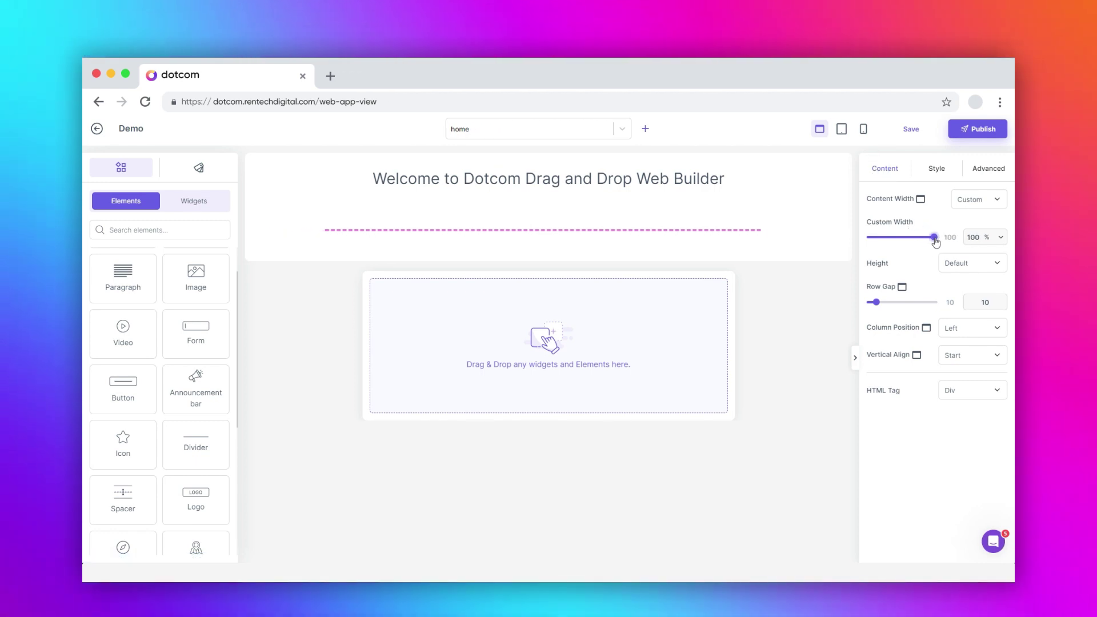
{"action": "left_click", "coordinate": [948, 263]}
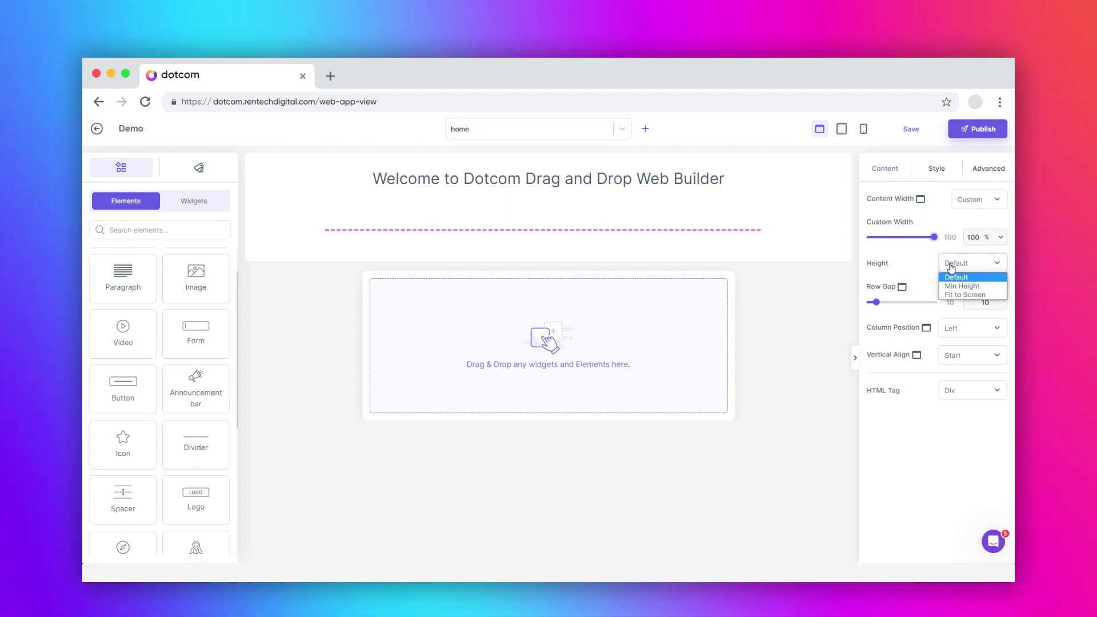
{"action": "left_click", "coordinate": [958, 286]}
{"action": "left_click", "coordinate": [958, 262]}
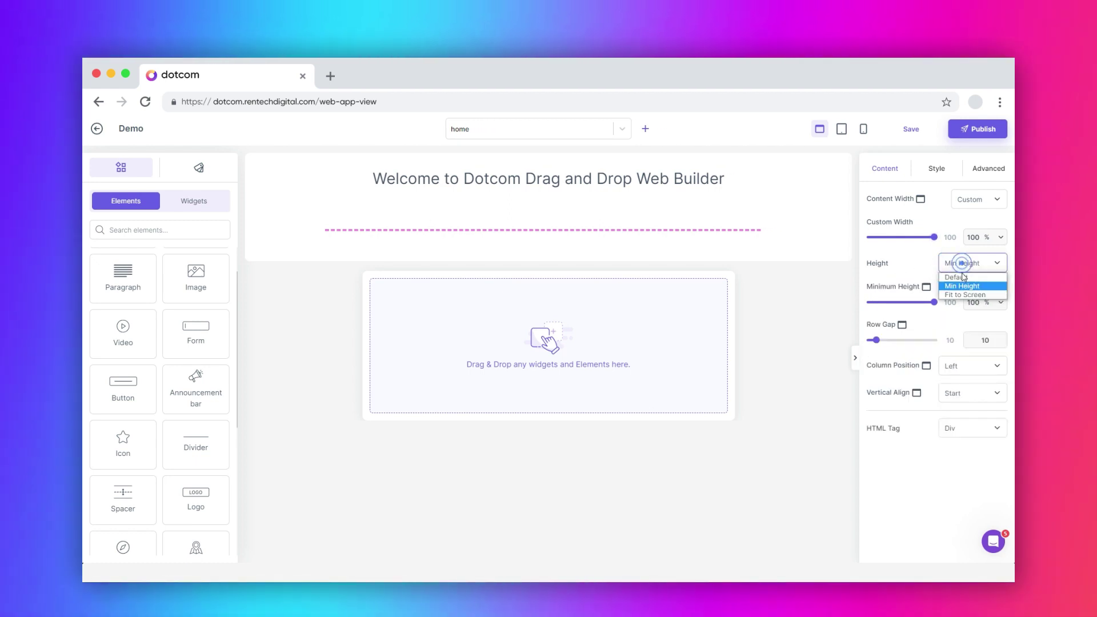
{"action": "left_click", "coordinate": [963, 277]}
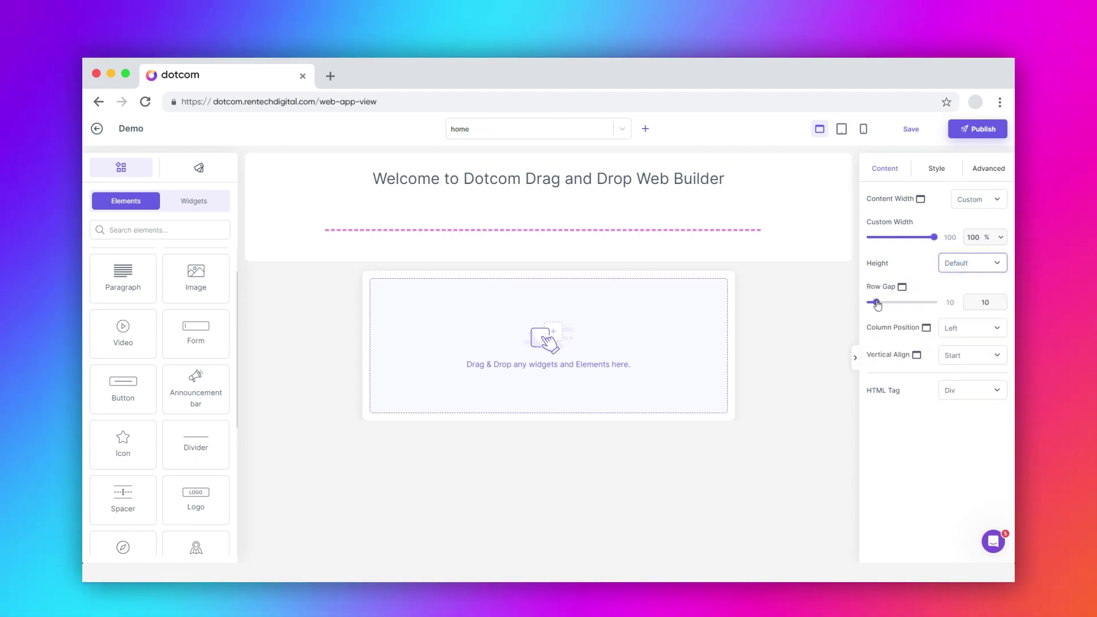
Set the row gap to 28 and try Main as the row's HTML tag before returning it to Div.
{"action": "left_click_drag", "start_coordinate": [876, 302], "coordinate": [889, 307]}
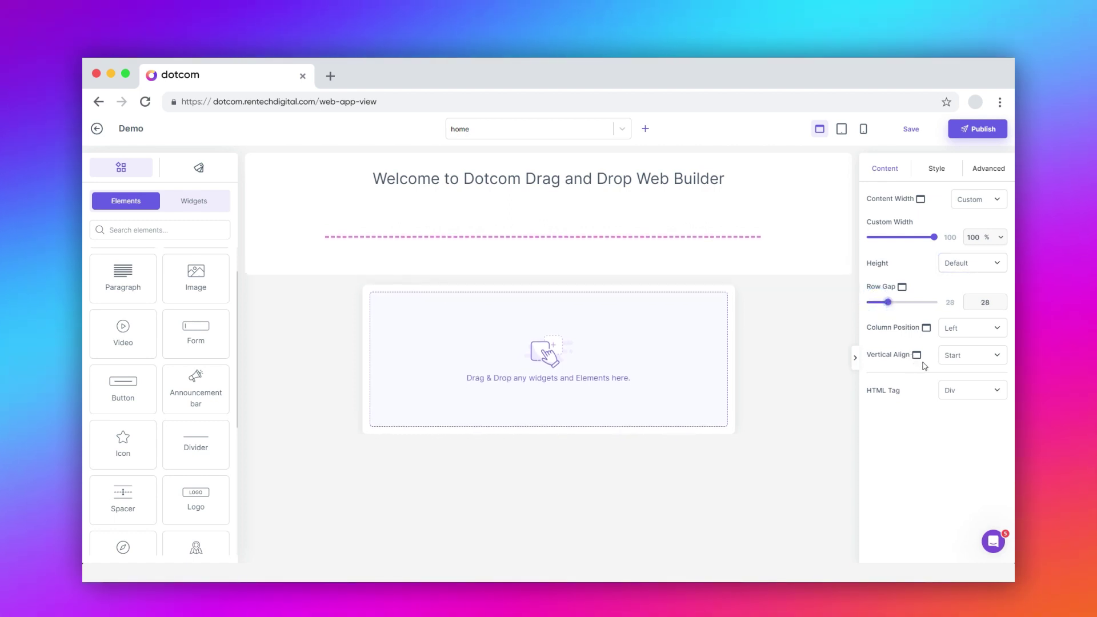
{"action": "left_click", "coordinate": [962, 394]}
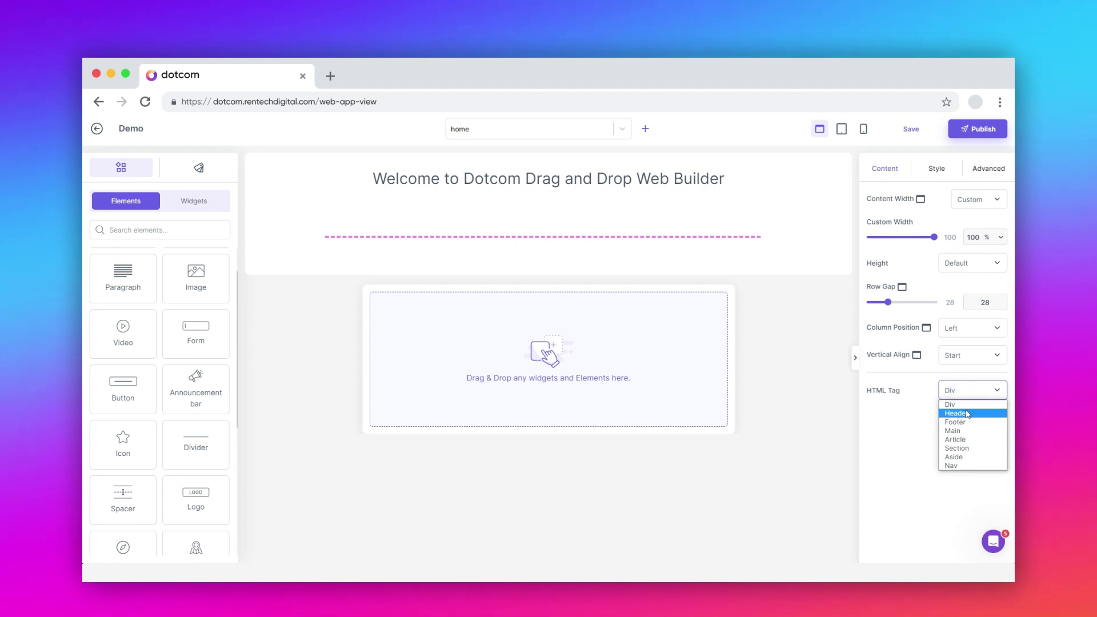
{"action": "left_click", "coordinate": [960, 431]}
{"action": "left_click", "coordinate": [961, 394]}
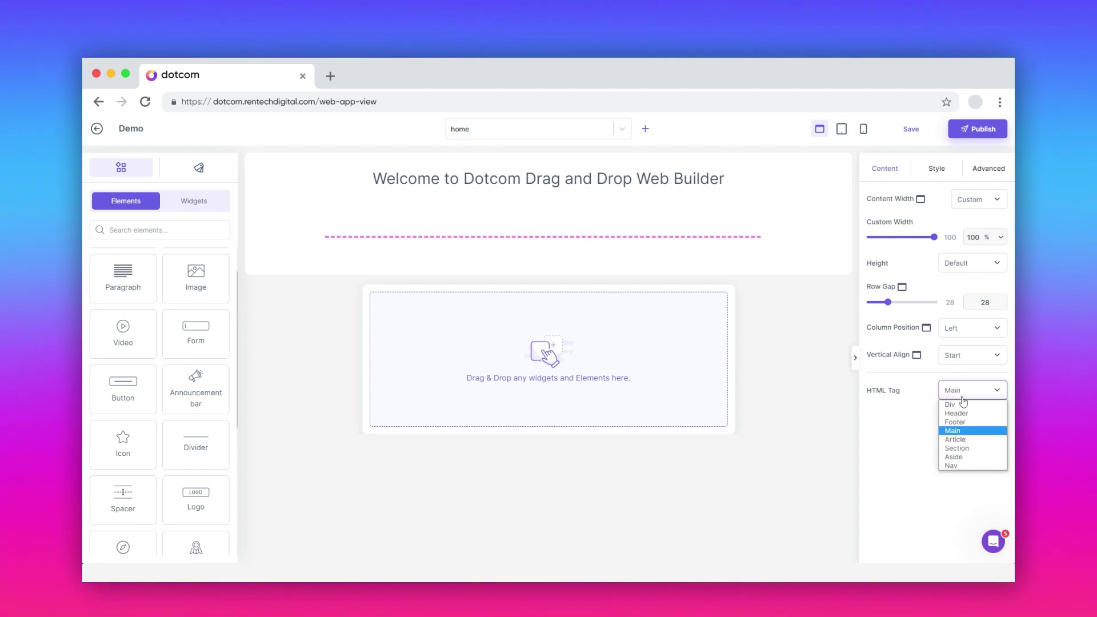
{"action": "left_click", "coordinate": [961, 403]}
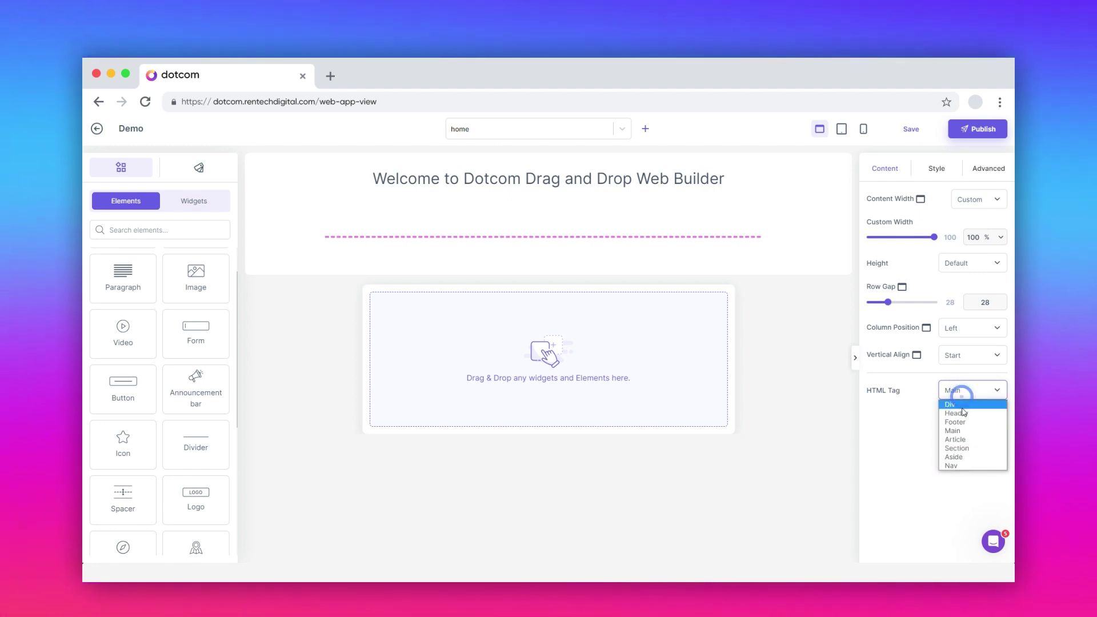
Examine the row's normal and hover background, its border options, and its CSS ID and CSS classes settings.
{"action": "left_click", "coordinate": [942, 173]}
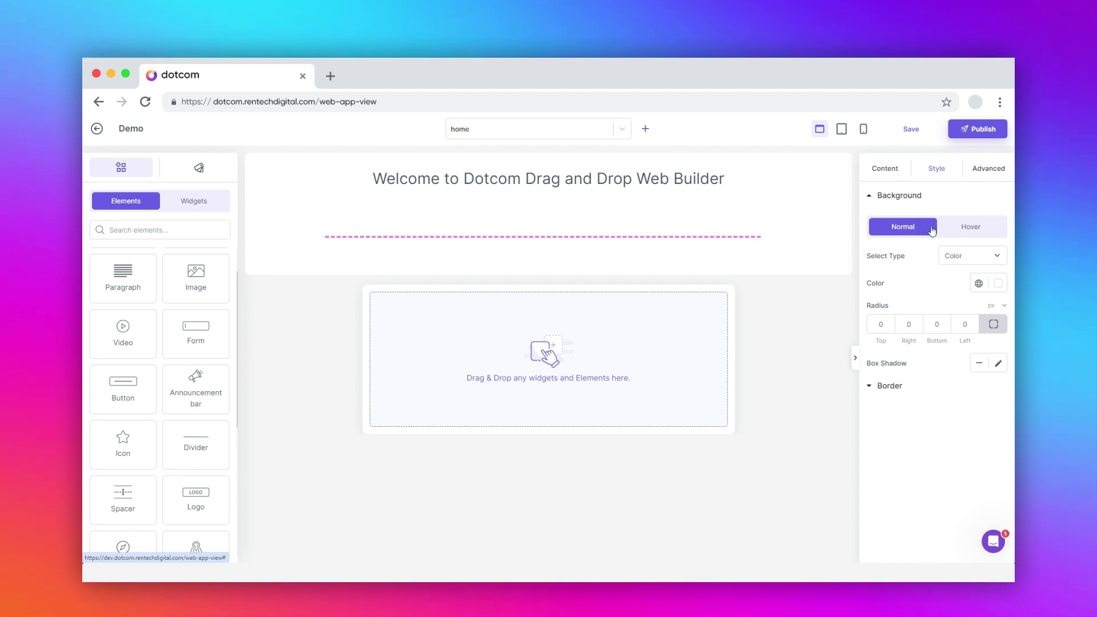
{"action": "left_click", "coordinate": [966, 229]}
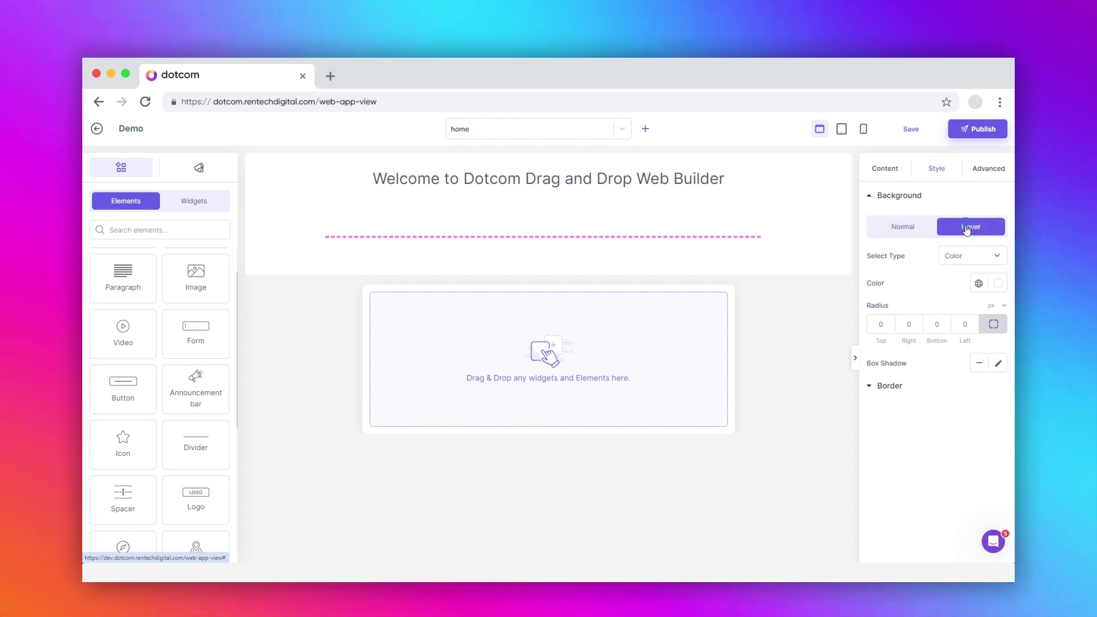
{"action": "left_click", "coordinate": [912, 230]}
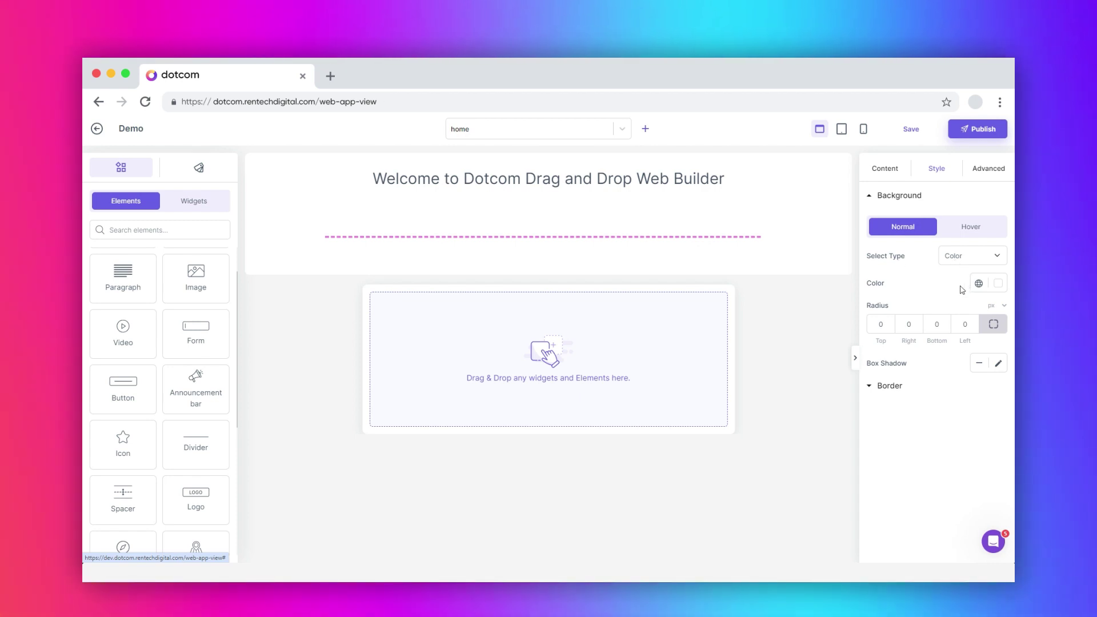
{"action": "left_click", "coordinate": [869, 386]}
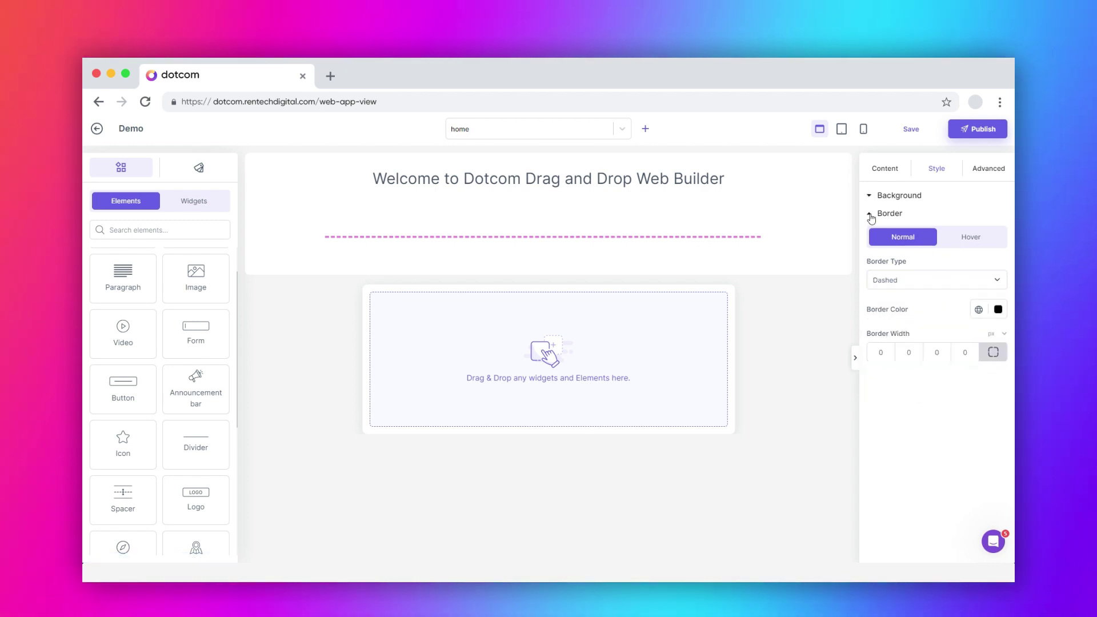
{"action": "left_click", "coordinate": [870, 215]}
{"action": "left_click", "coordinate": [989, 170]}
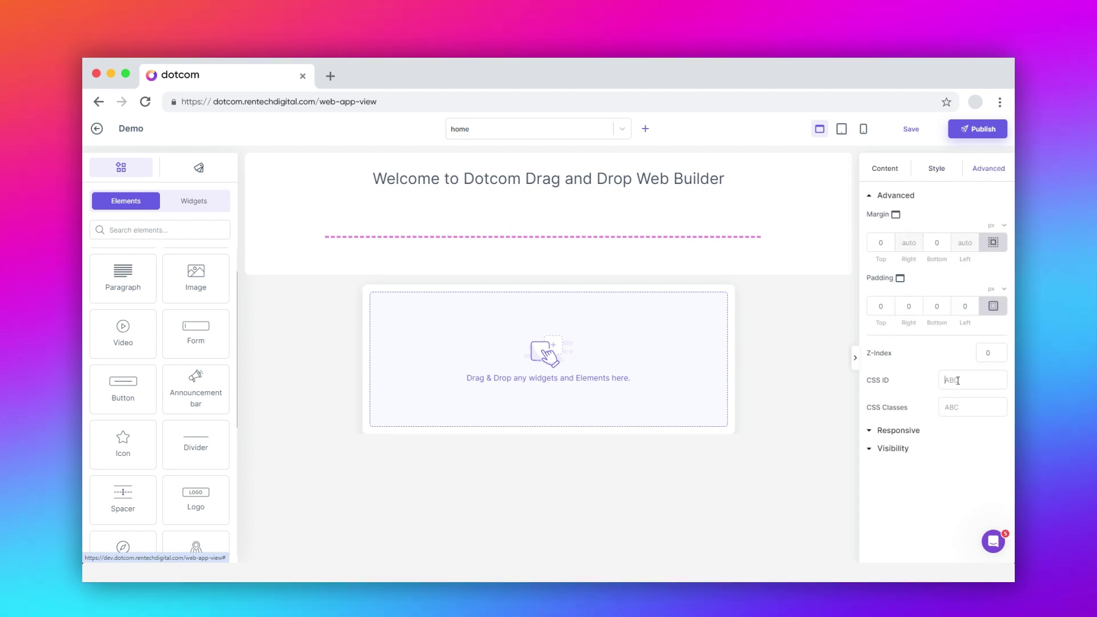
{"action": "left_click", "coordinate": [952, 407]}
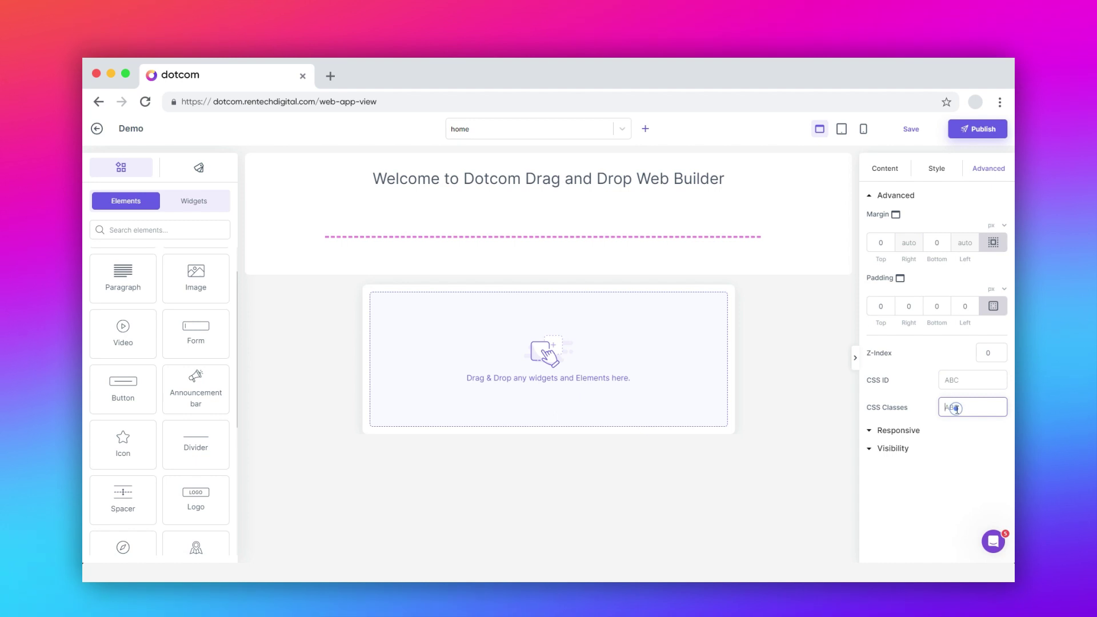
Turn on Reverse Columns for mobile and tablet on the divider's row, and try its Hide On Mobile Portrait option.
{"action": "left_click", "coordinate": [870, 430]}
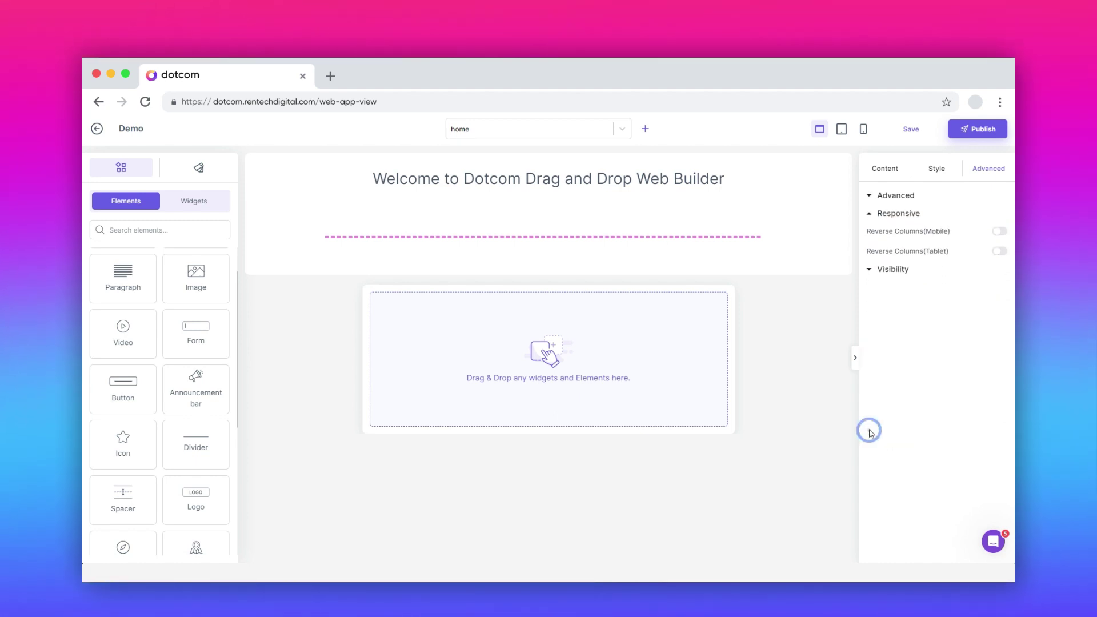
{"action": "left_click", "coordinate": [999, 232]}
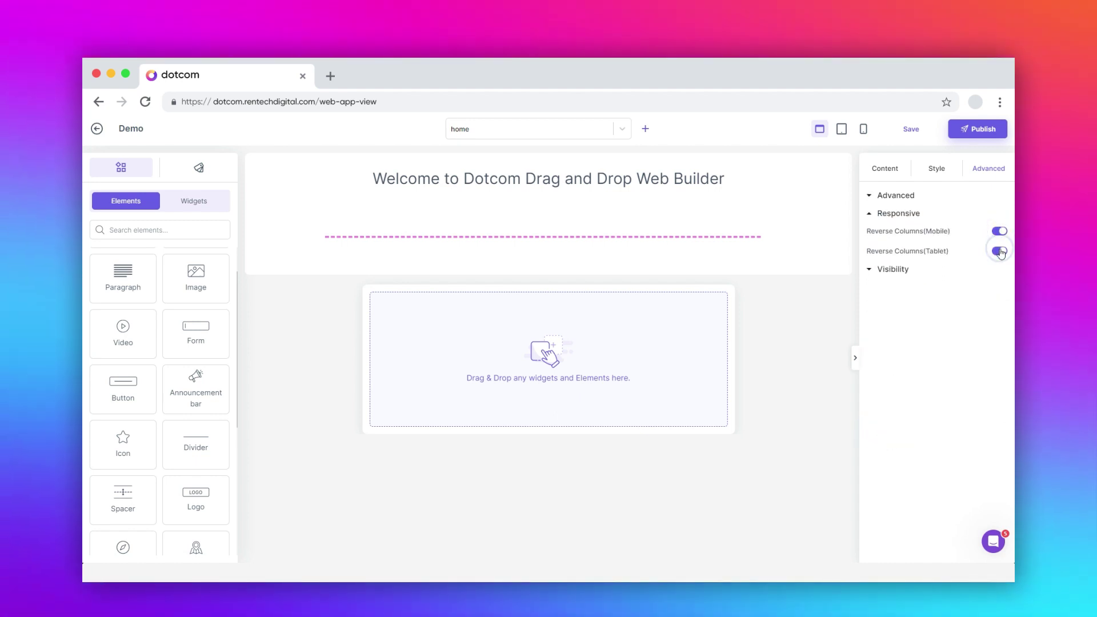
{"action": "left_click", "coordinate": [871, 273]}
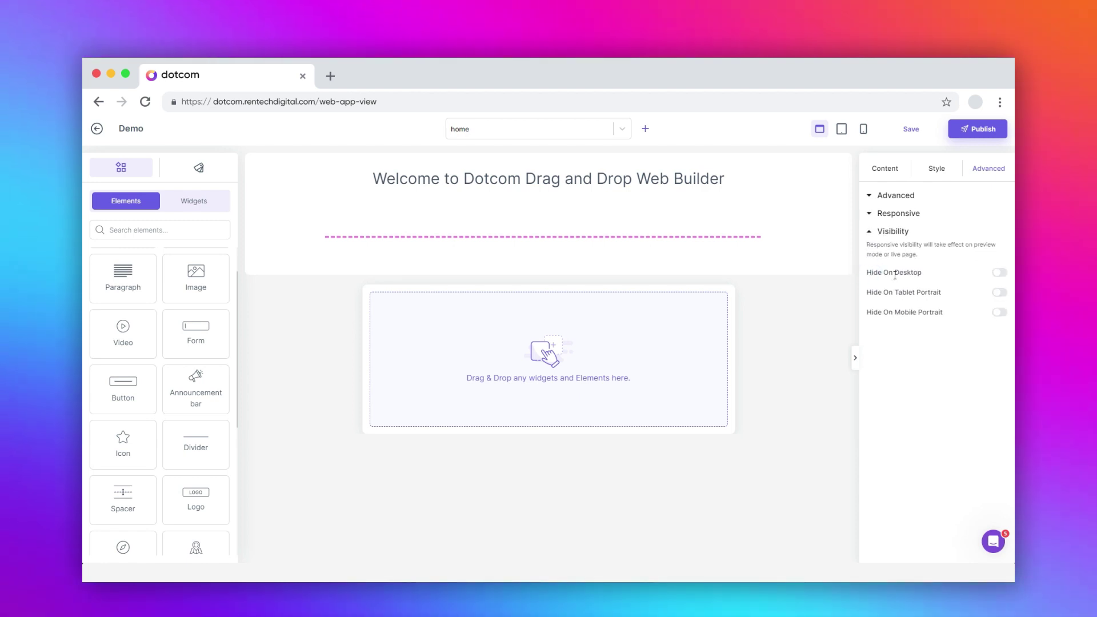
{"action": "left_click", "coordinate": [999, 313]}
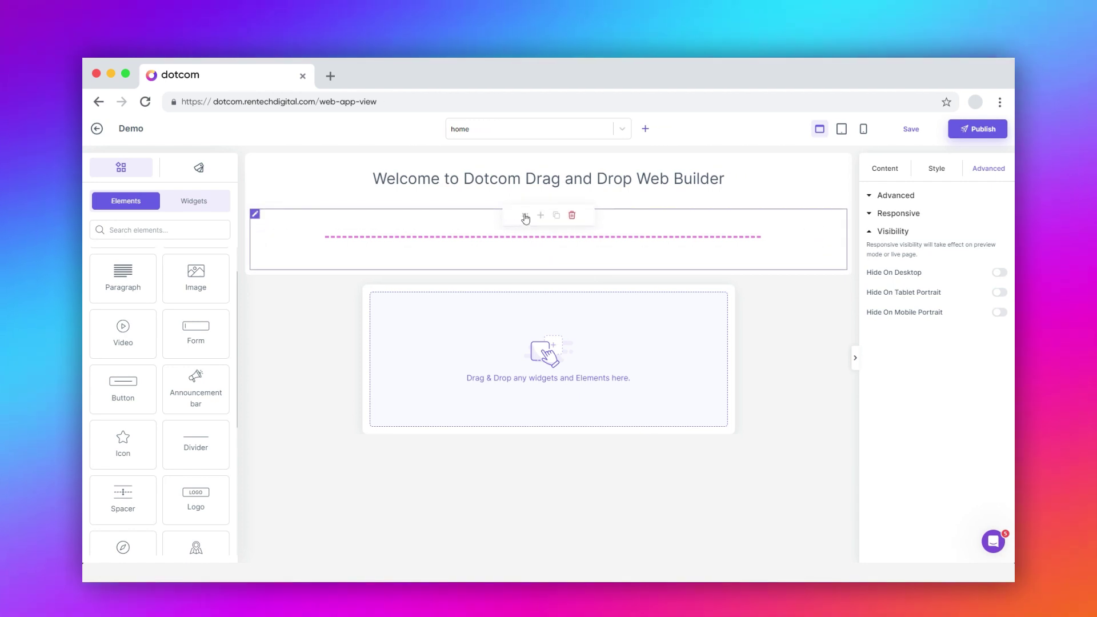
Move the divider's row above the welcome heading and add an empty row directly beneath the divider's row.
{"action": "left_click_drag", "start_coordinate": [525, 218], "coordinate": [532, 158]}
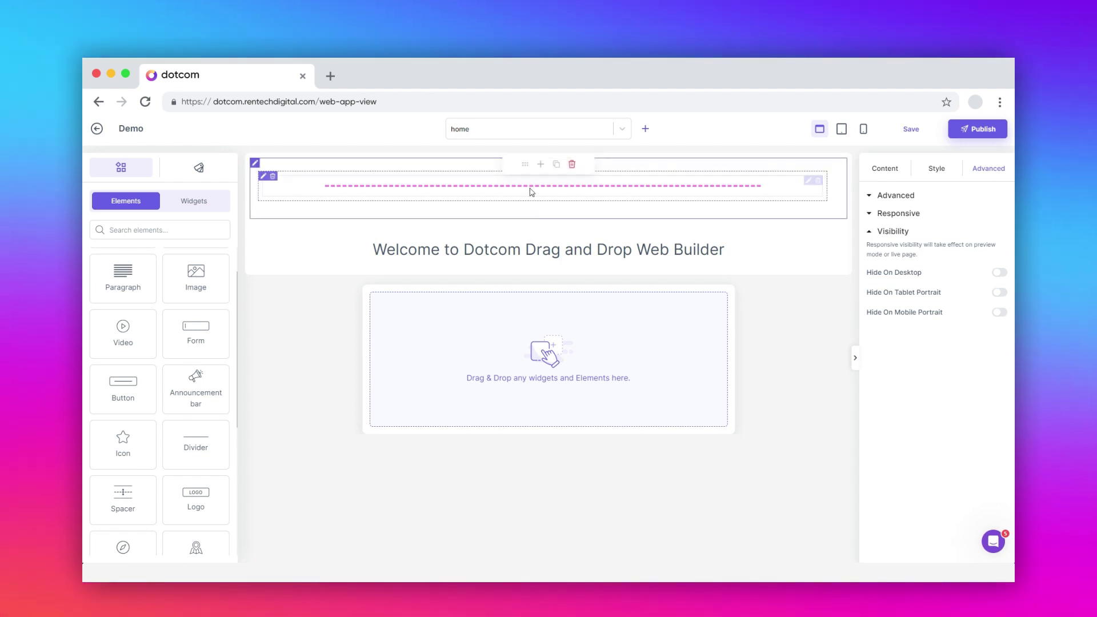
{"action": "left_click", "coordinate": [540, 166]}
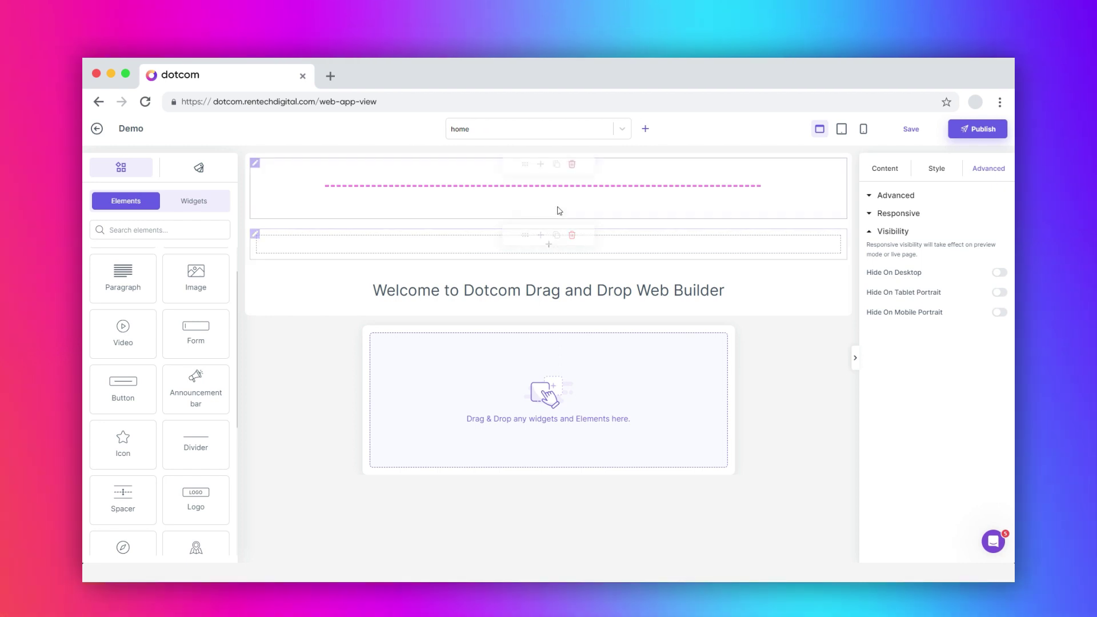
Duplicate the divider's row and delete the copy beneath it.
{"action": "left_click", "coordinate": [557, 165]}
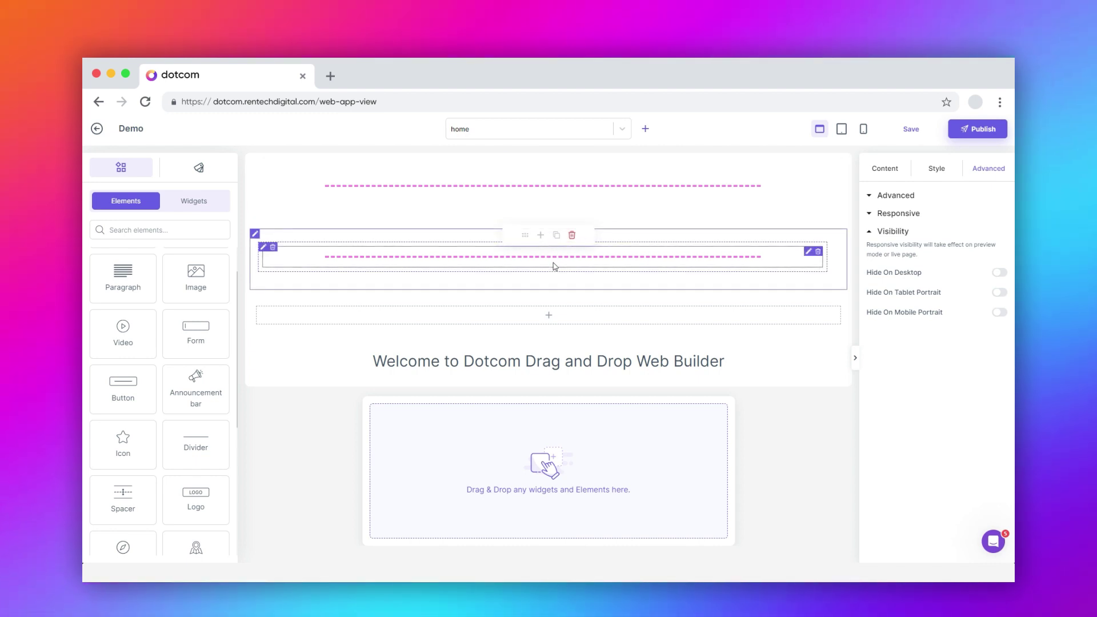
{"action": "left_click", "coordinate": [572, 236]}
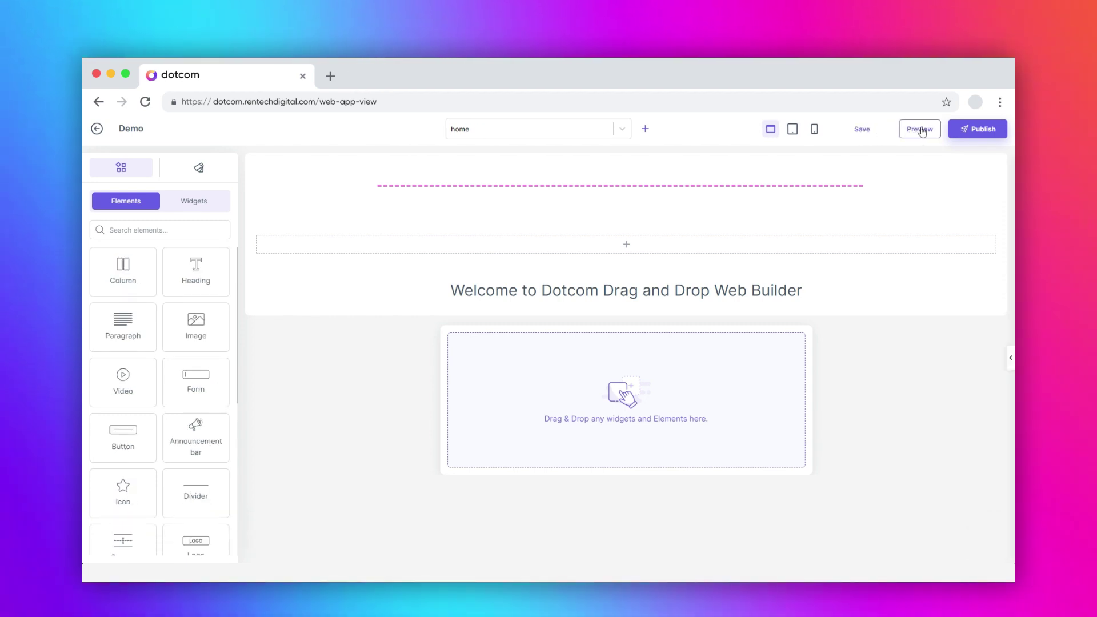
Preview the site and examine the dividers in the donut run section and beneath the coffee products.
{"action": "left_click", "coordinate": [921, 130]}
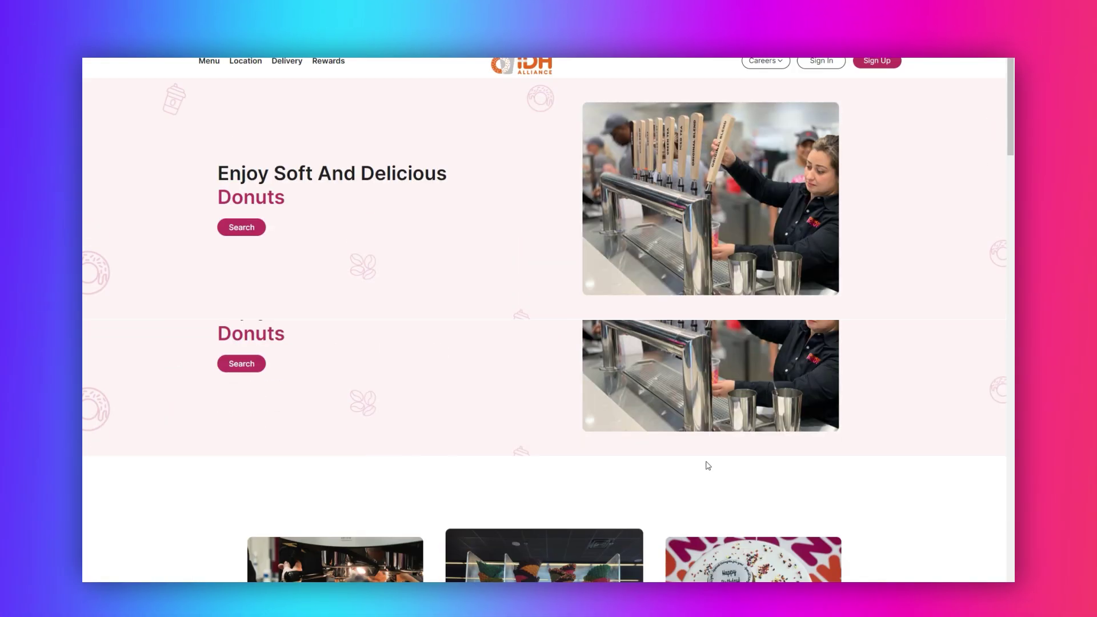
{"action": "scroll", "coordinate": [615, 341], "scroll_direction": "down", "scroll_amount": 10}
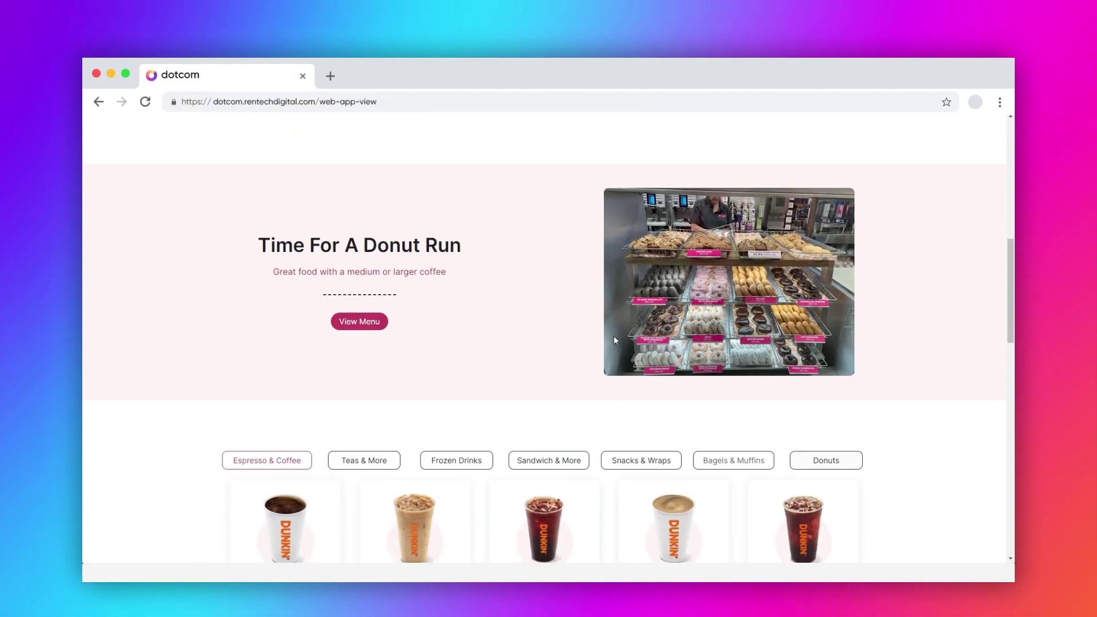
{"action": "scroll", "coordinate": [614, 341], "scroll_direction": "down", "scroll_amount": 2}
{"action": "scroll", "coordinate": [577, 331], "scroll_direction": "up", "scroll_amount": 2}
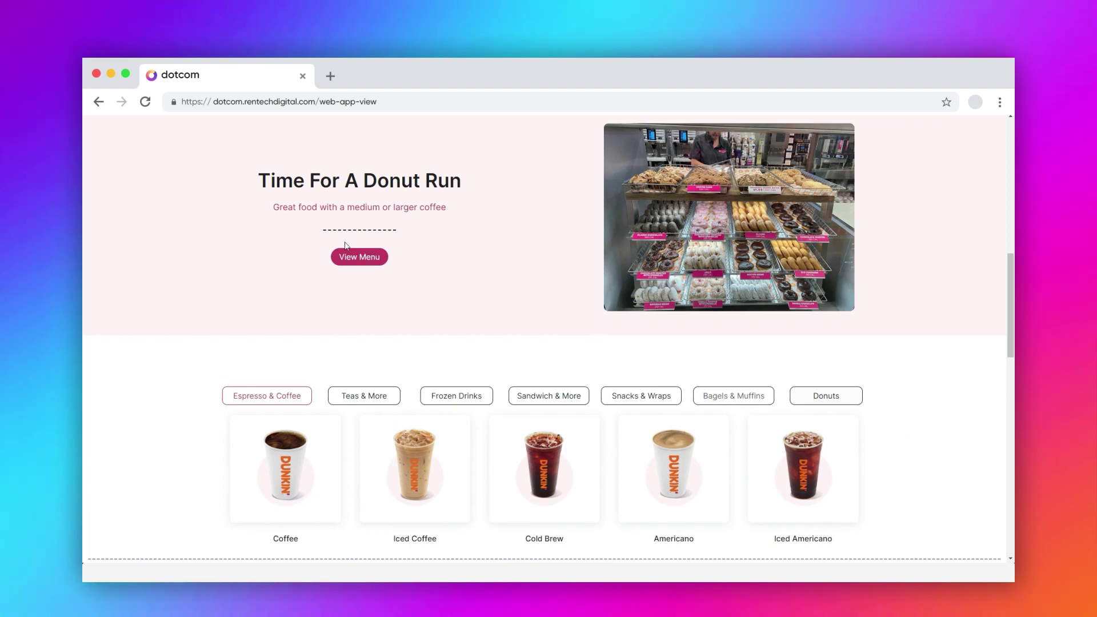
{"action": "scroll", "coordinate": [632, 402], "scroll_direction": "down", "scroll_amount": 4}
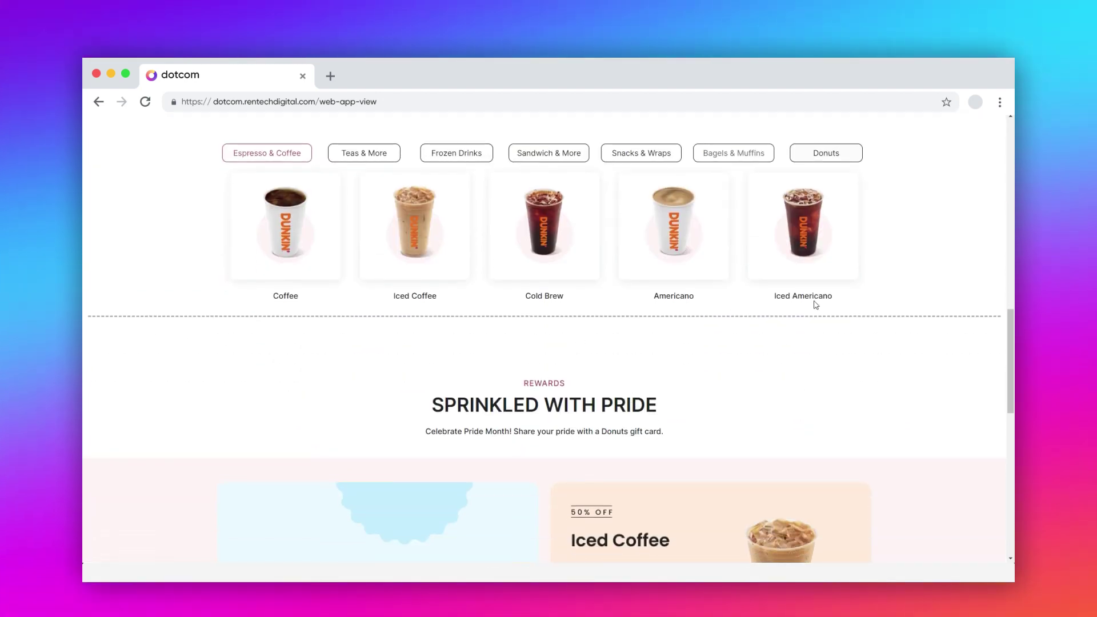
{"action": "scroll", "coordinate": [923, 342], "scroll_direction": "down", "scroll_amount": 10}
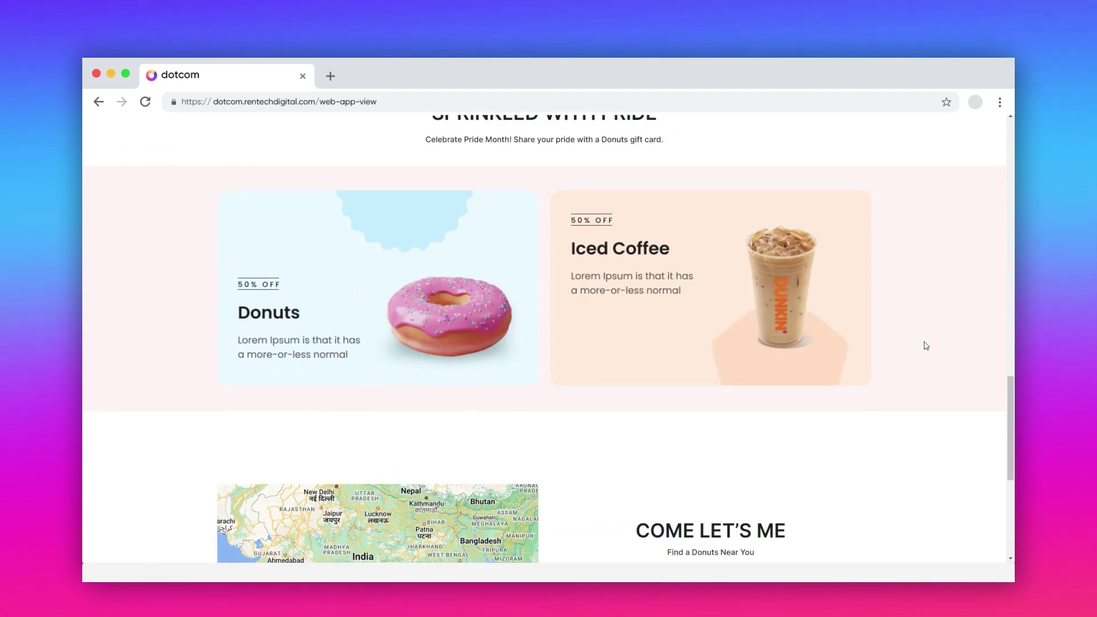
{"action": "scroll", "coordinate": [925, 346], "scroll_direction": "up", "scroll_amount": 13}
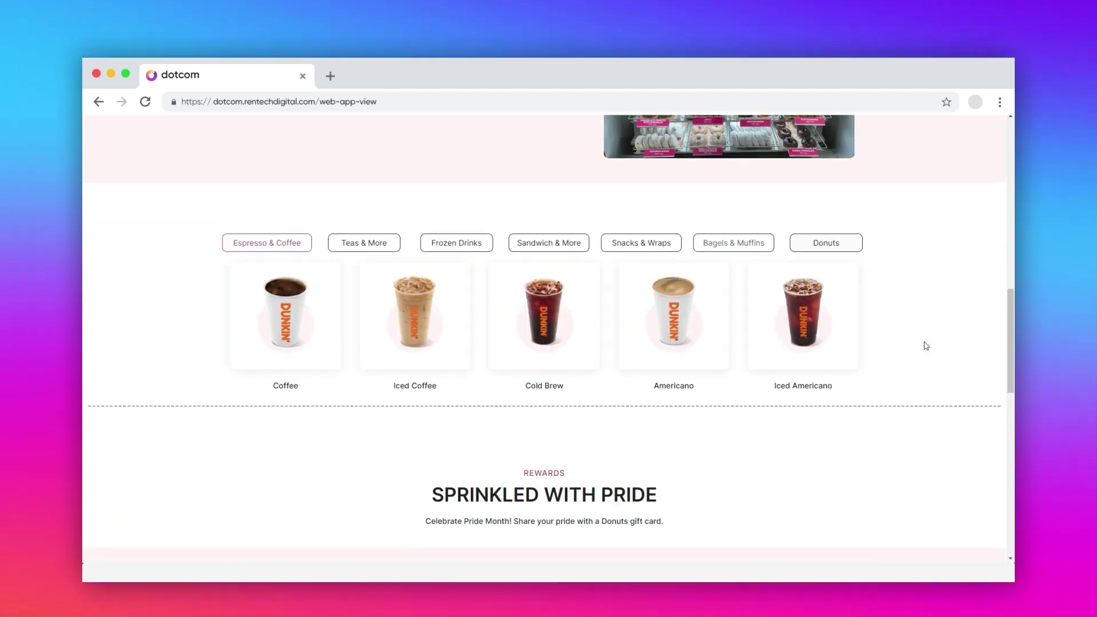
{"action": "scroll", "coordinate": [926, 345], "scroll_direction": "up", "scroll_amount": 8}
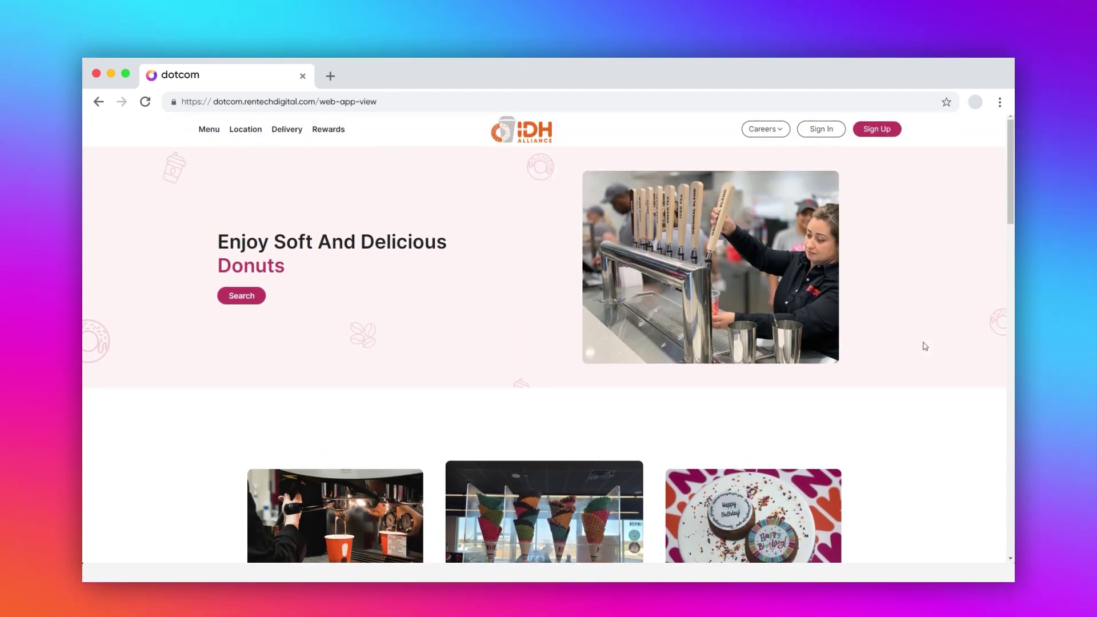
Follow the site's Location link and look through the page down to the map and store details.
{"action": "left_click", "coordinate": [241, 132]}
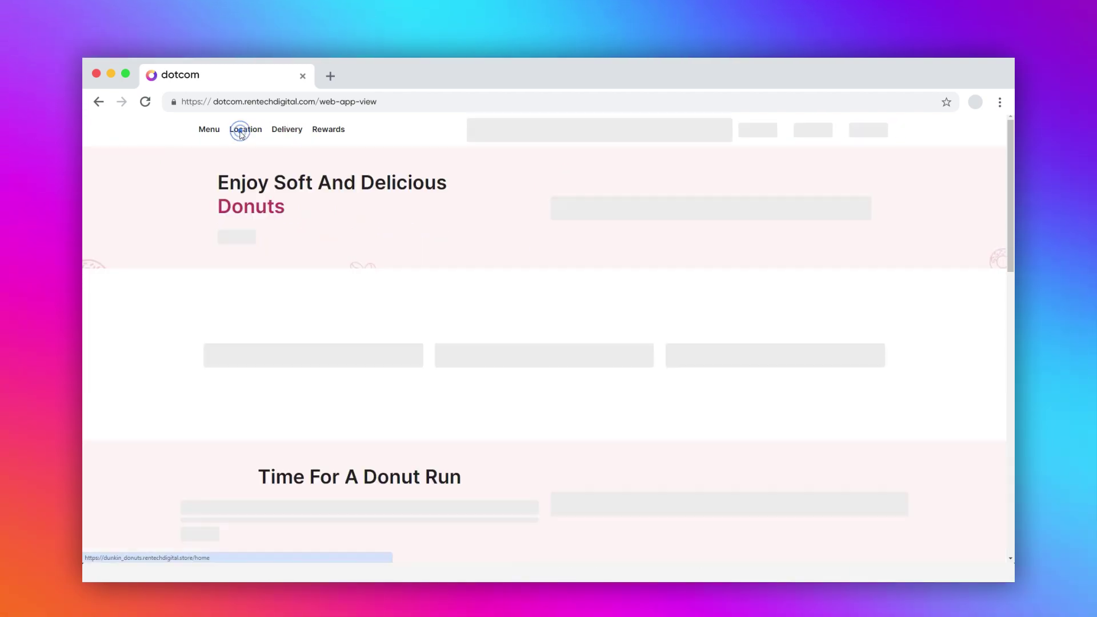
{"action": "scroll", "coordinate": [627, 384], "scroll_direction": "down", "scroll_amount": 5}
{"action": "scroll", "coordinate": [627, 384], "scroll_direction": "down", "scroll_amount": 9}
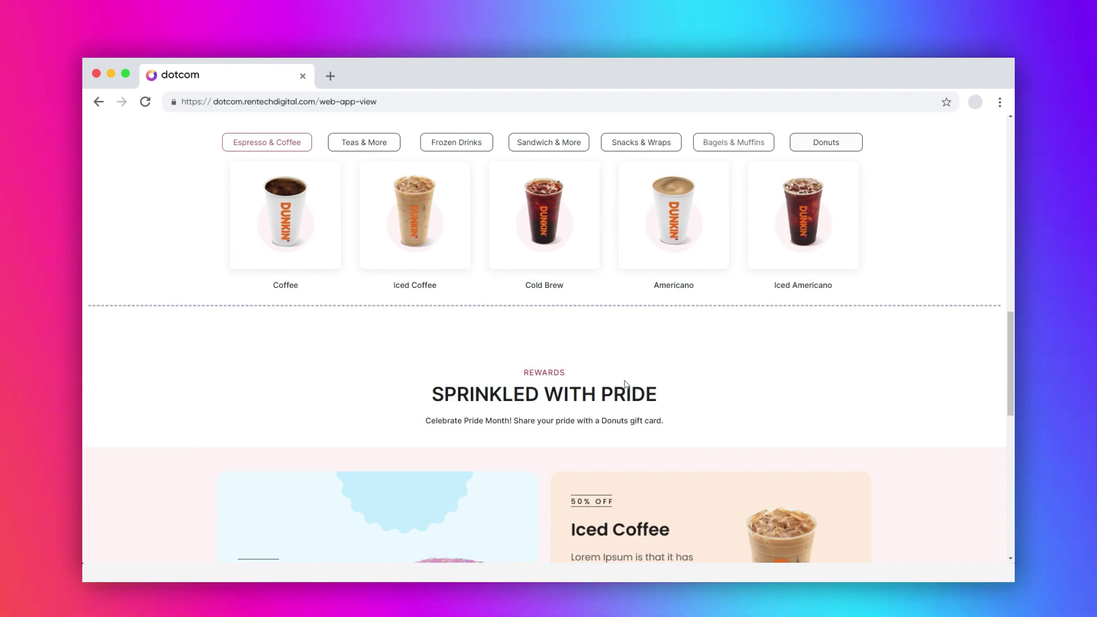
{"action": "scroll", "coordinate": [627, 384], "scroll_direction": "down", "scroll_amount": 3}
{"action": "scroll", "coordinate": [626, 385], "scroll_direction": "down", "scroll_amount": 3}
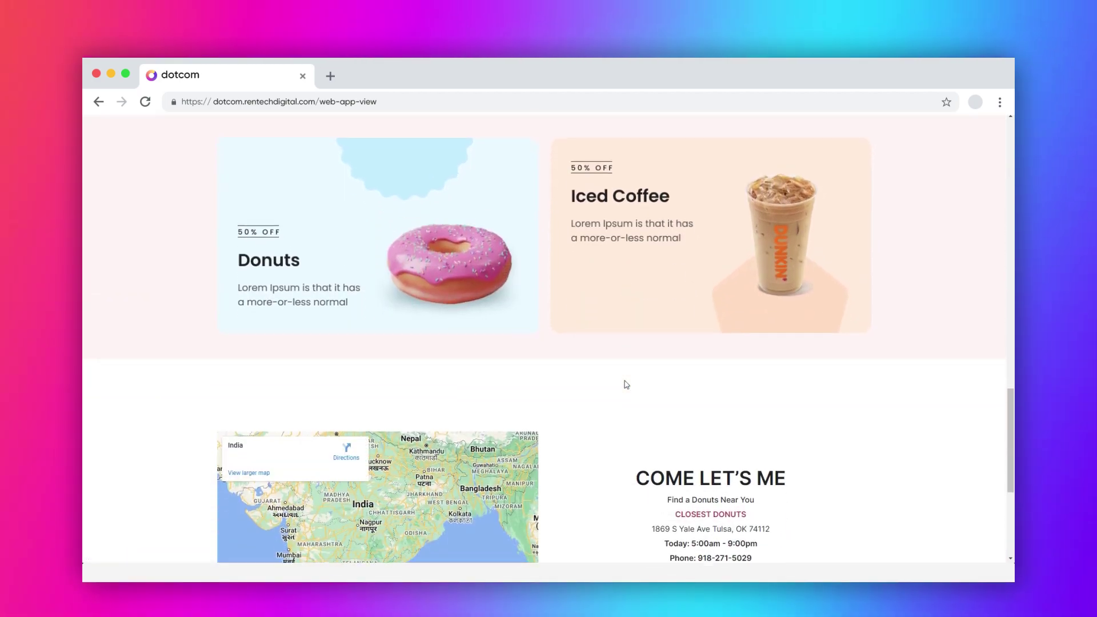
{"action": "scroll", "coordinate": [626, 383], "scroll_direction": "up", "scroll_amount": 16}
{"action": "scroll", "coordinate": [624, 379], "scroll_direction": "up", "scroll_amount": 5}
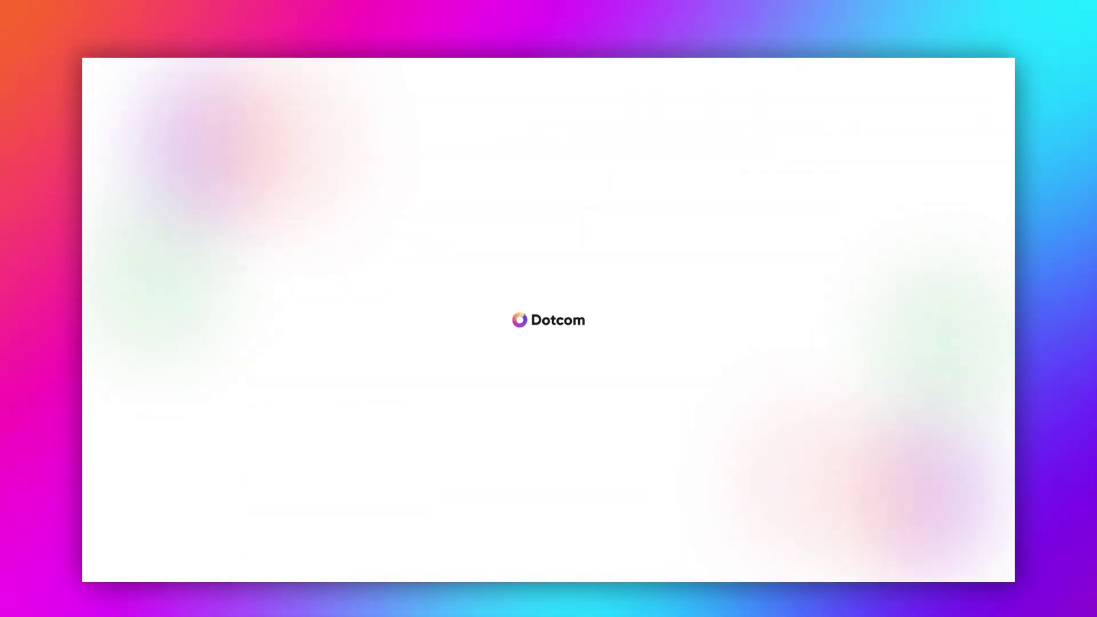